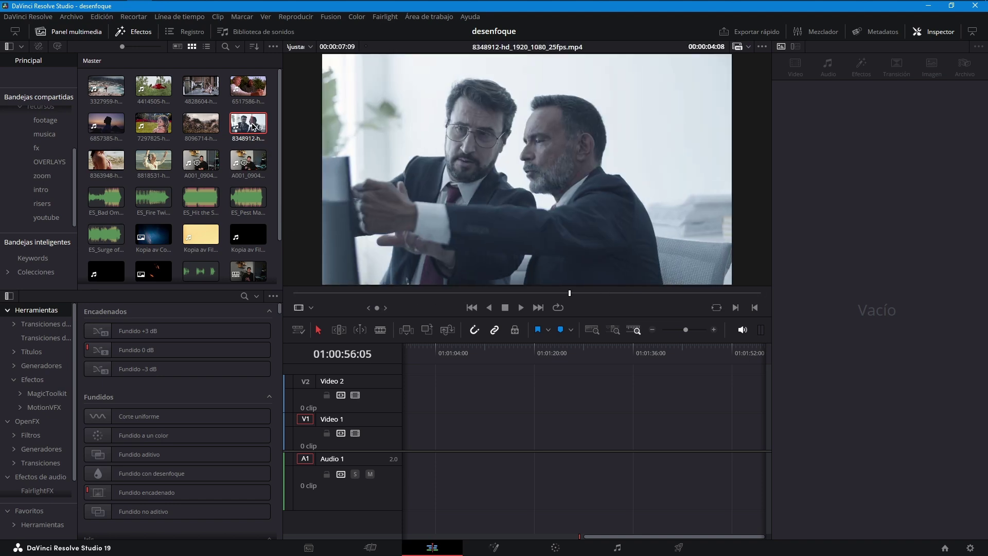
- Place clips 8348912, 8818531 and 3327959 one after another on Video 1 of Timeline 2
{"action": "mouse_move", "coordinate": [248, 124]}
{"action": "left_mouse_down"}
{"action": "mouse_move", "coordinate": [410, 433]}
{"action": "mouse_move", "coordinate": [477, 441]}
{"action": "mouse_move", "coordinate": [418, 441]}
{"action": "left_mouse_up"}
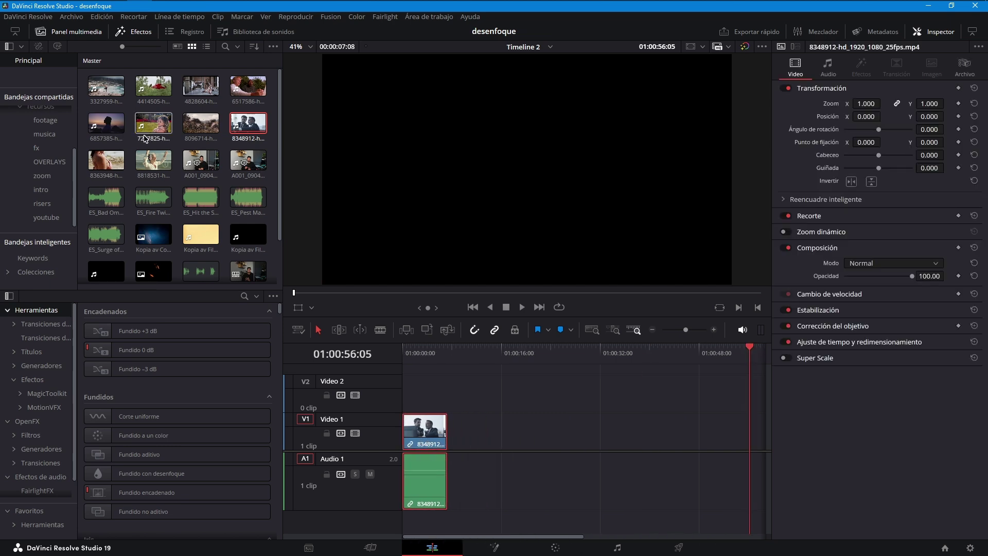
{"action": "left_click", "coordinate": [142, 160]}
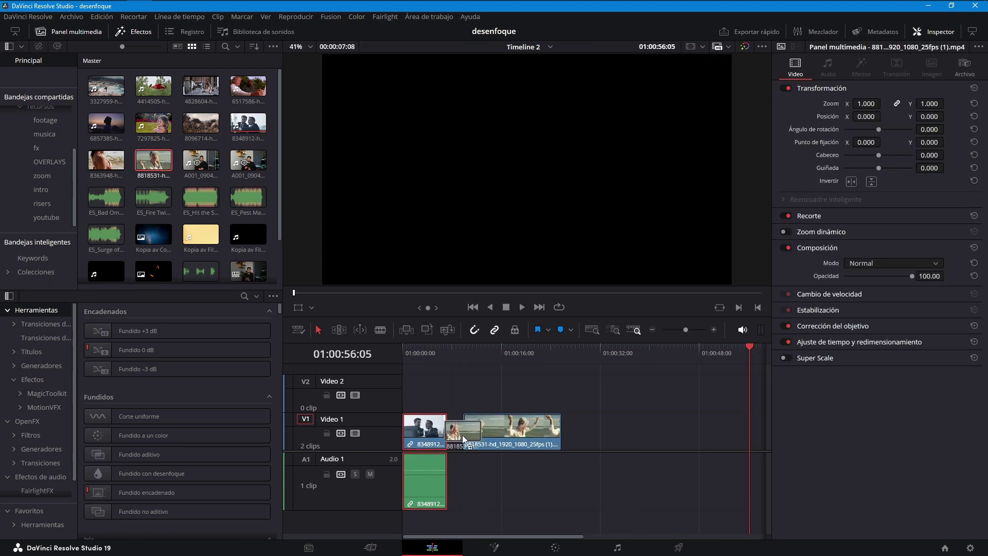
{"action": "left_click_drag", "start_coordinate": [142, 160], "coordinate": [479, 433]}
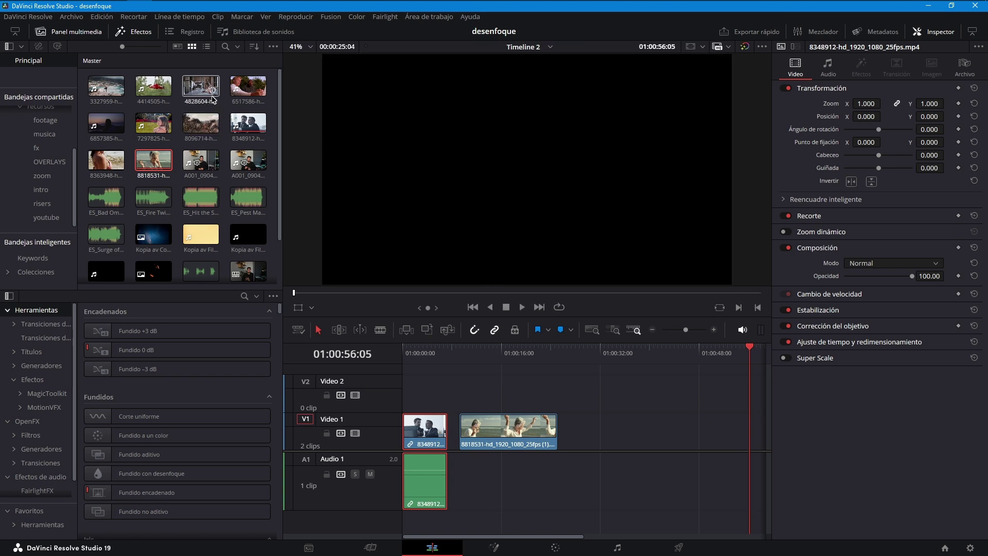
{"action": "left_click_drag", "start_coordinate": [106, 86], "coordinate": [535, 447]}
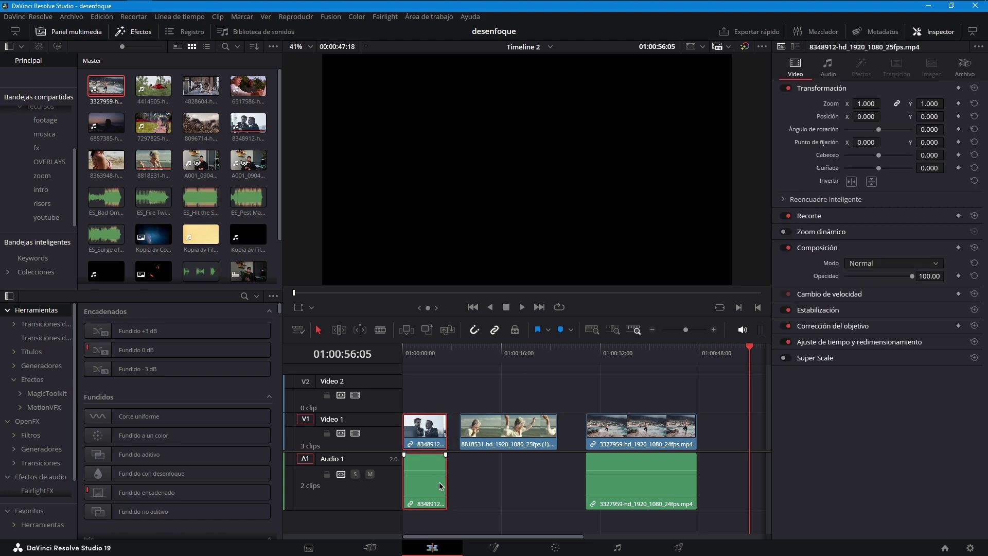
- Unlink and delete the audio of clips 8348912 and 3327959, returning the playhead to 01:00:00:00
{"action": "key", "text": "ctrl+alt+l"}
{"action": "left_click", "coordinate": [593, 497]}
{"action": "key", "text": "ctrl+alt+l"}
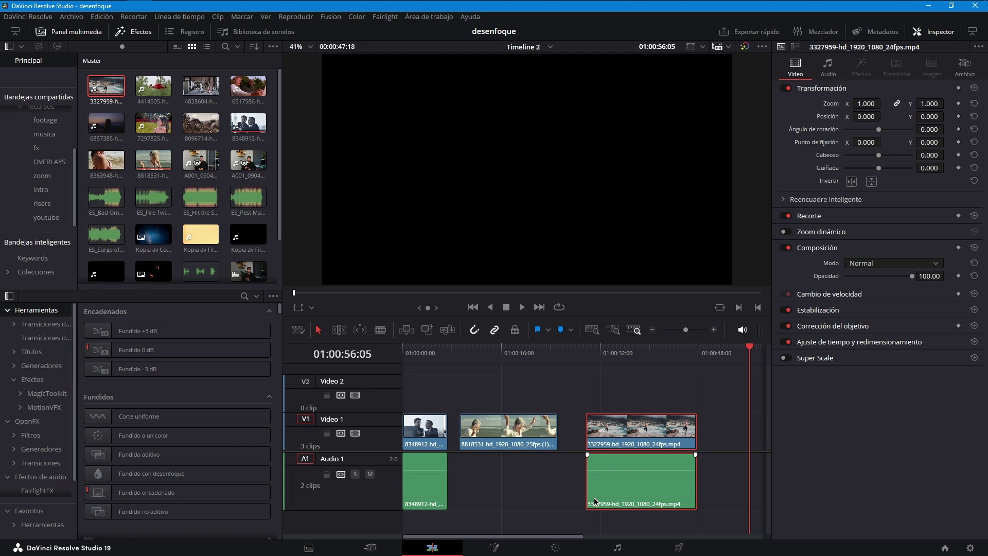
{"action": "key", "text": "Delete"}
{"action": "left_click", "coordinate": [423, 494]}
{"action": "key", "text": "Delete"}
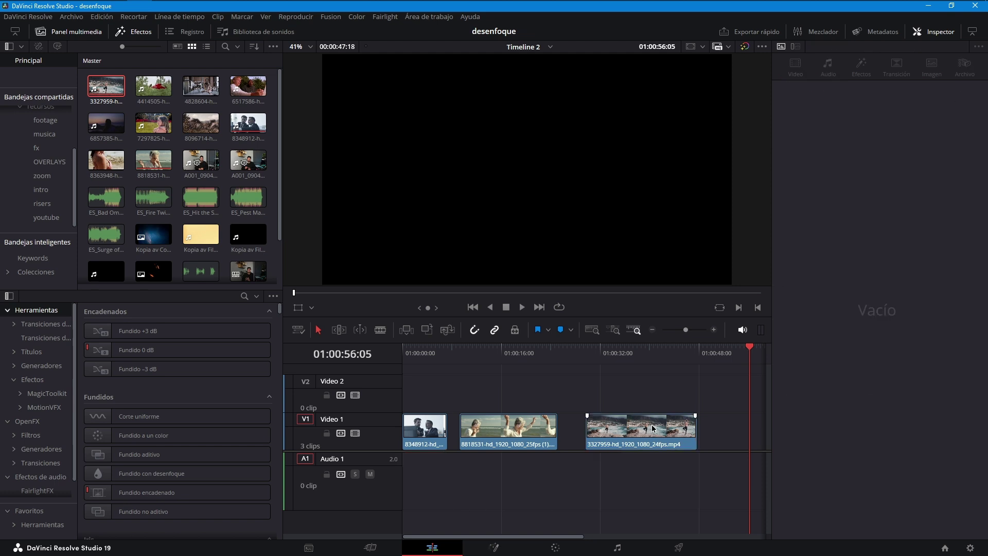
{"action": "left_click", "coordinate": [420, 426]}
{"action": "left_click", "coordinate": [405, 354]}
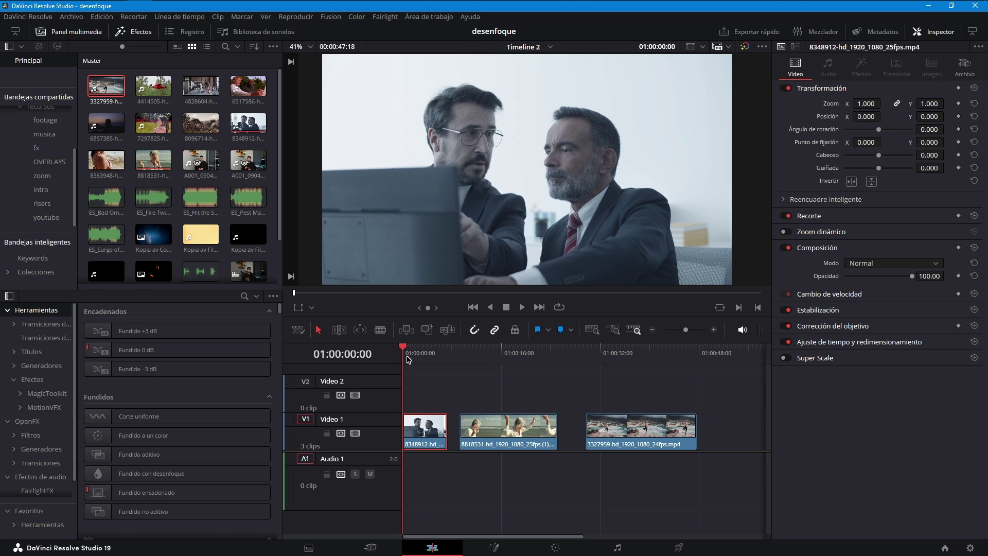
{"action": "key", "text": "space"}
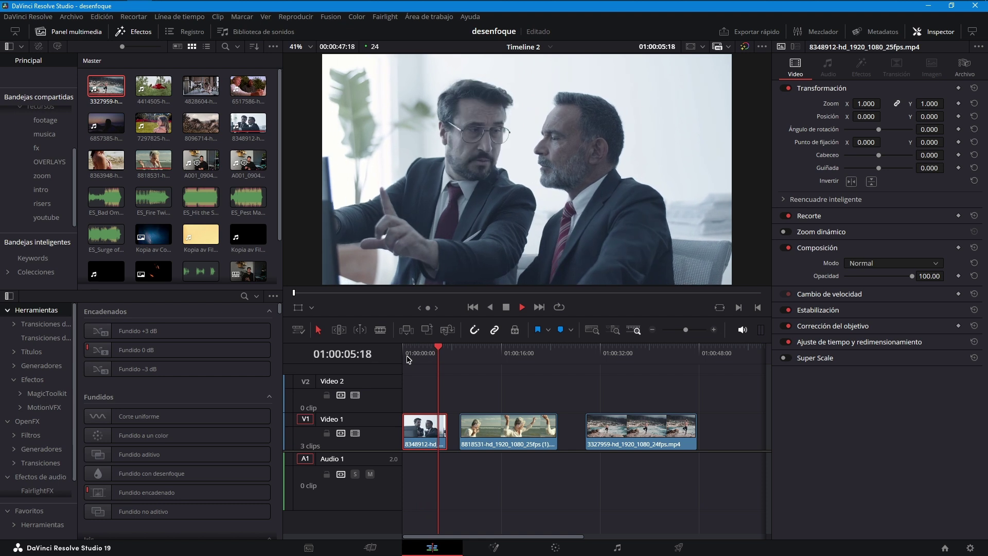
{"action": "left_click", "coordinate": [404, 358]}
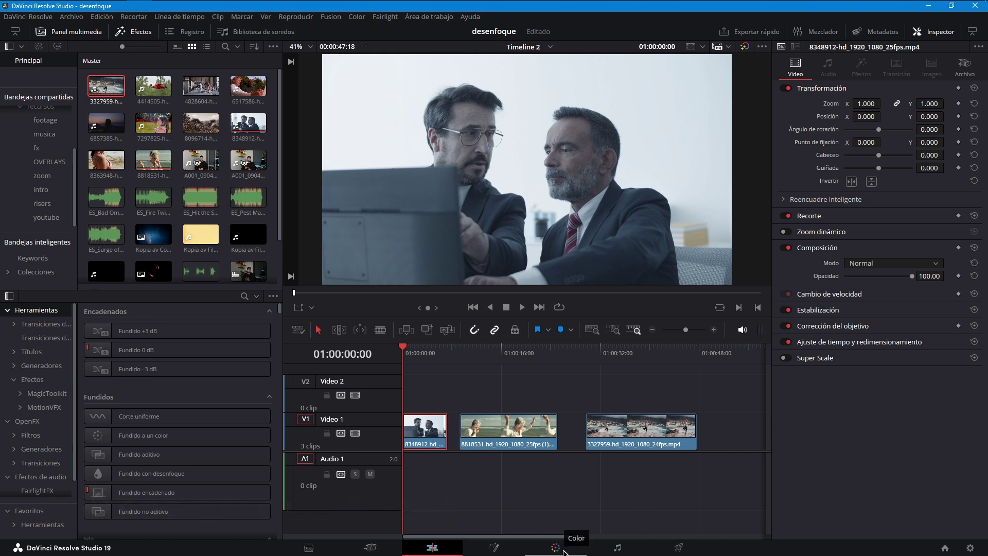
- Show the office clip's node graph on the Color page, reposition node 01, and add serial node 02
{"action": "left_click", "coordinate": [564, 550]}
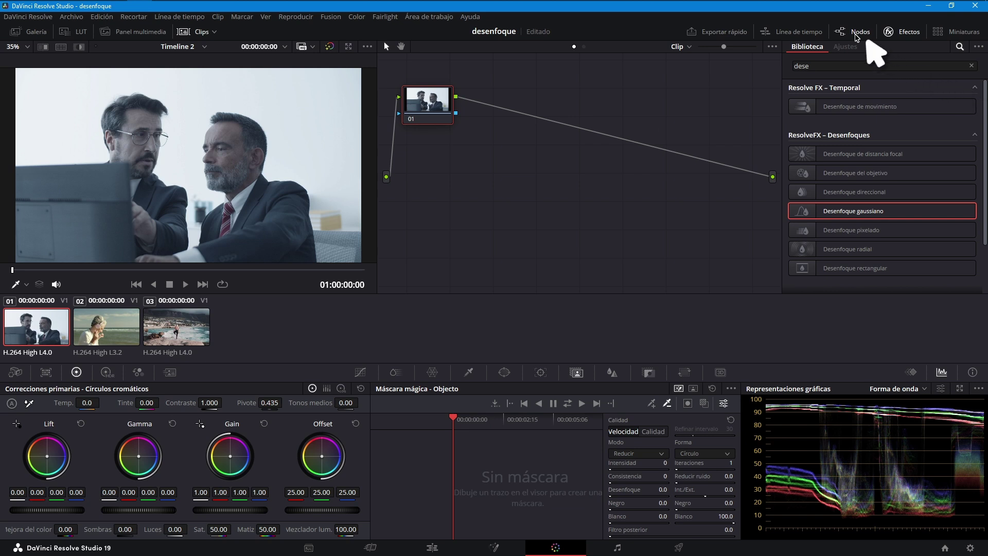
{"action": "left_click", "coordinate": [860, 34]}
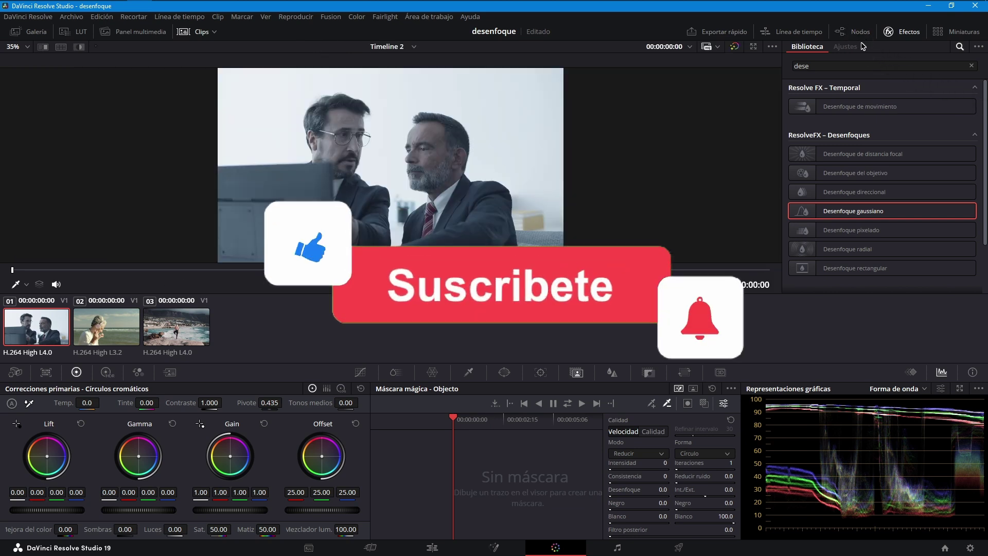
{"action": "left_click", "coordinate": [848, 33]}
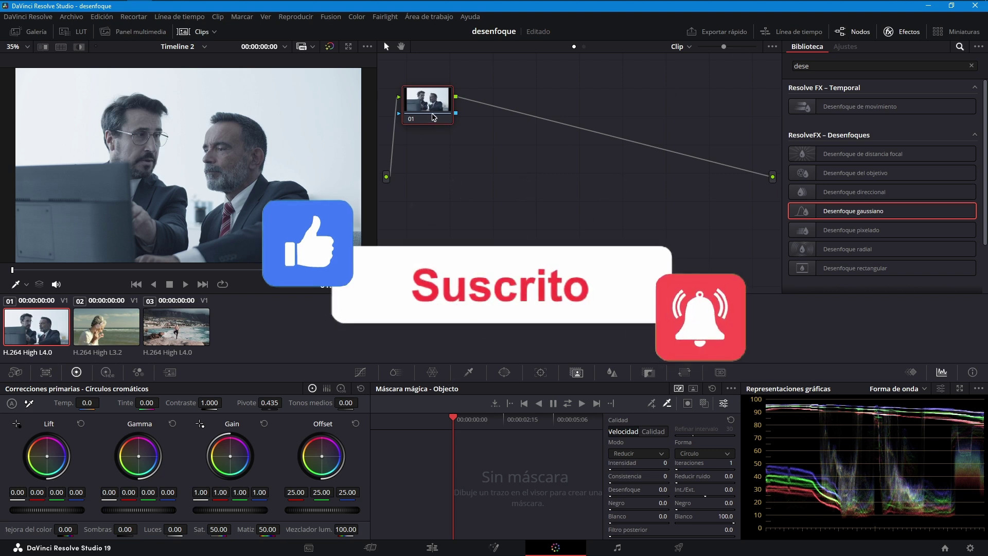
{"action": "left_click_drag", "start_coordinate": [433, 117], "coordinate": [422, 104]}
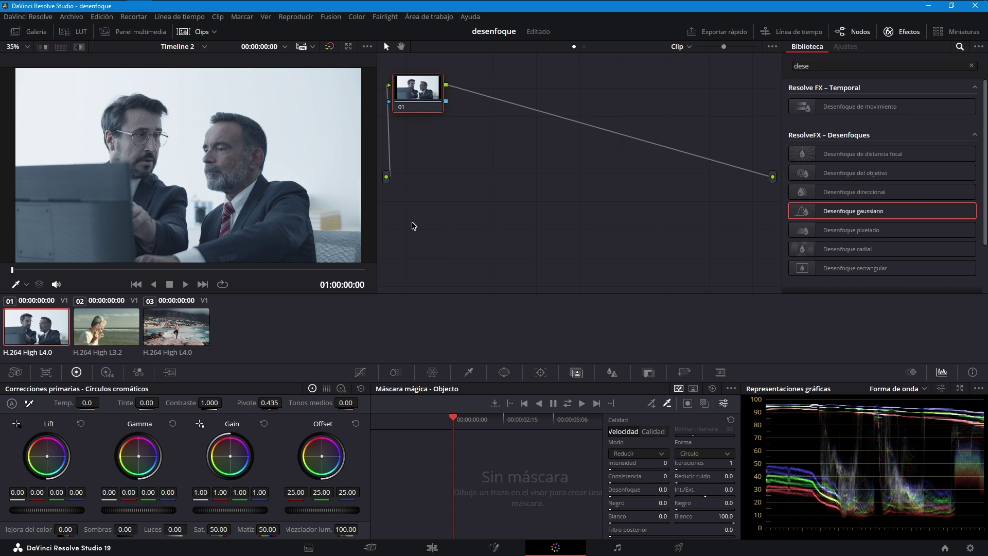
{"action": "key", "text": "alt+s"}
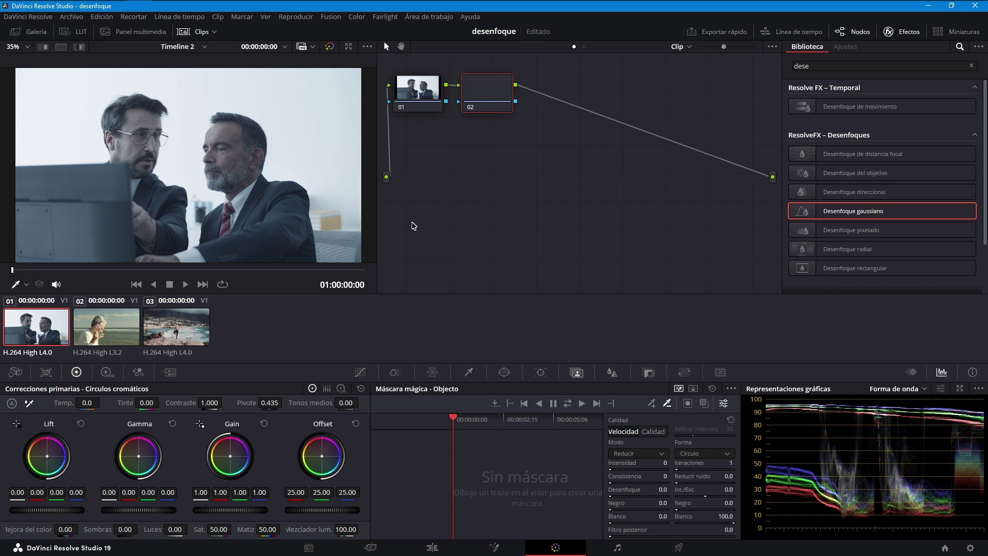
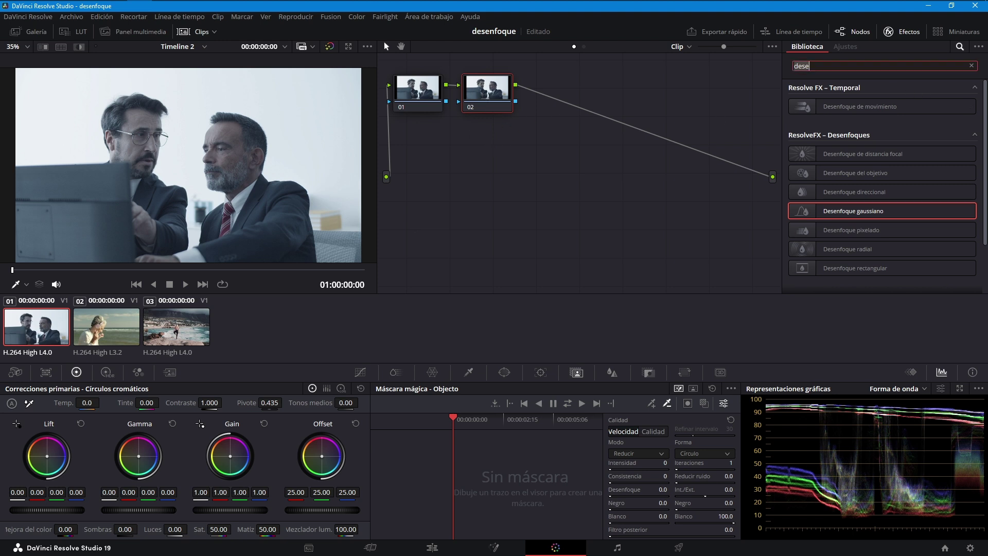
- Search 'dese' in the Effects Library and apply Desenfoque gaussiano to node 02 at 0.400
{"action": "left_click", "coordinate": [908, 34]}
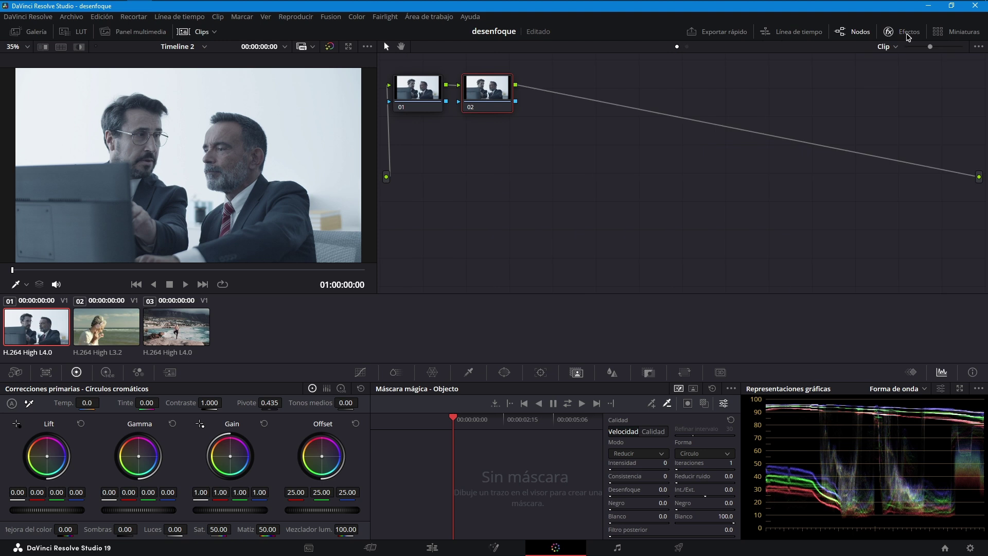
{"action": "left_click", "coordinate": [908, 35]}
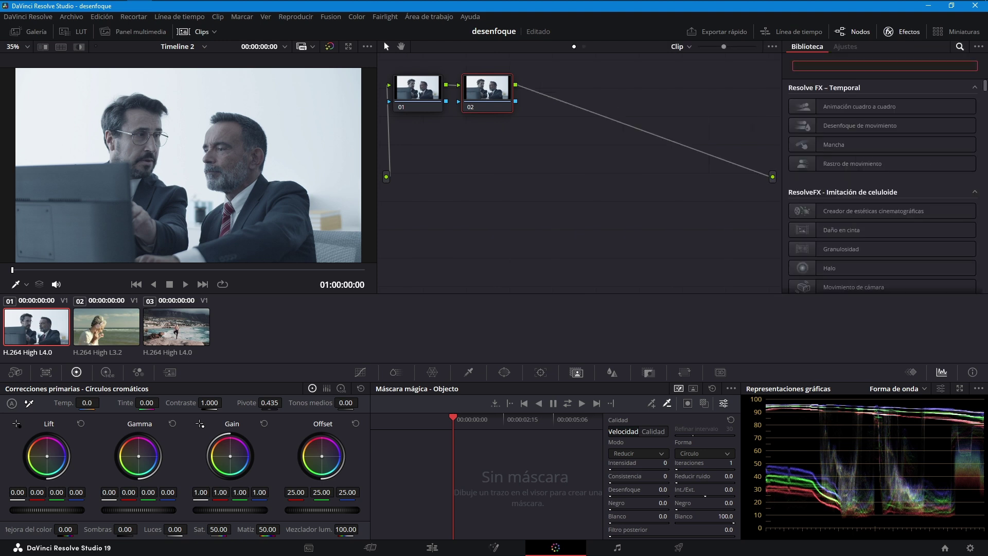
{"action": "type", "text": "dese"}
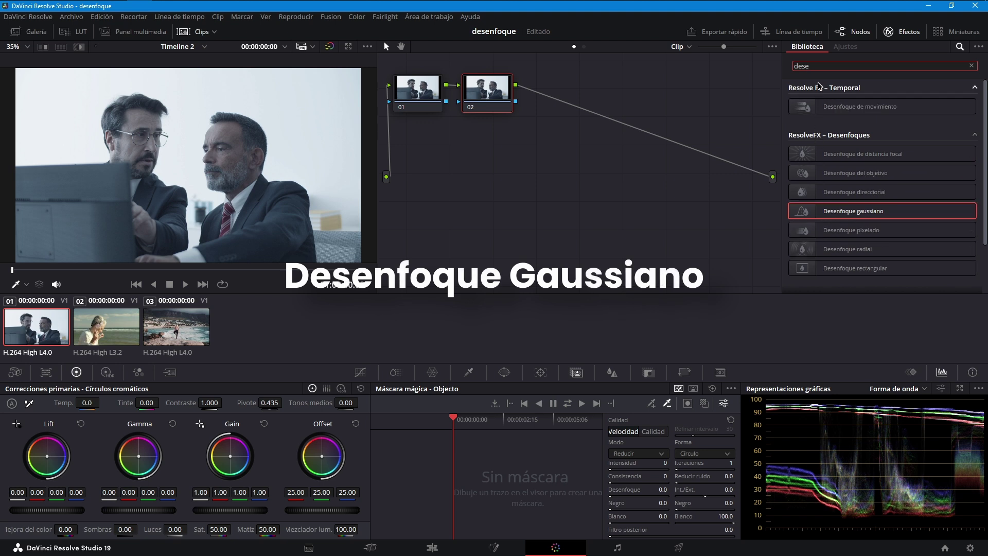
{"action": "left_click", "coordinate": [860, 216]}
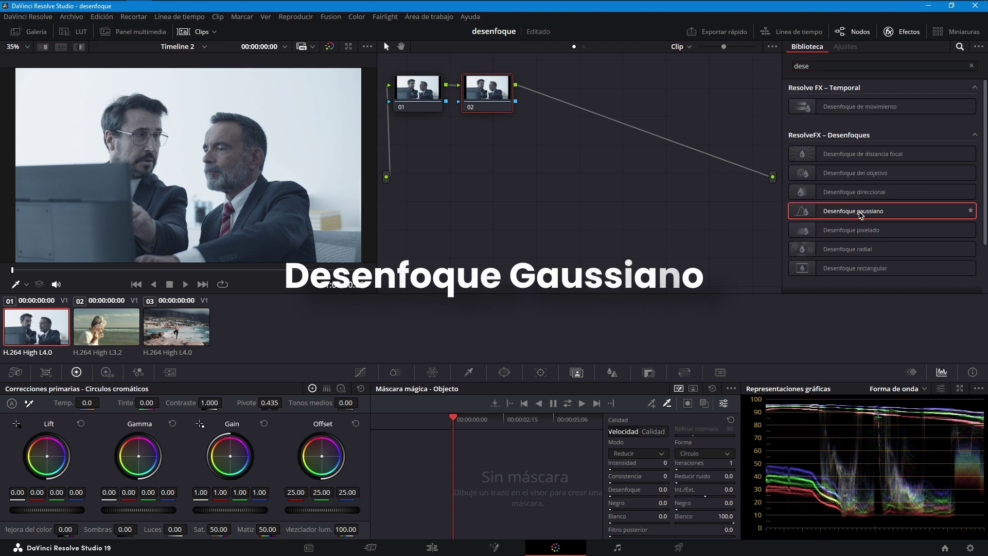
{"action": "left_click_drag", "start_coordinate": [859, 215], "coordinate": [495, 113]}
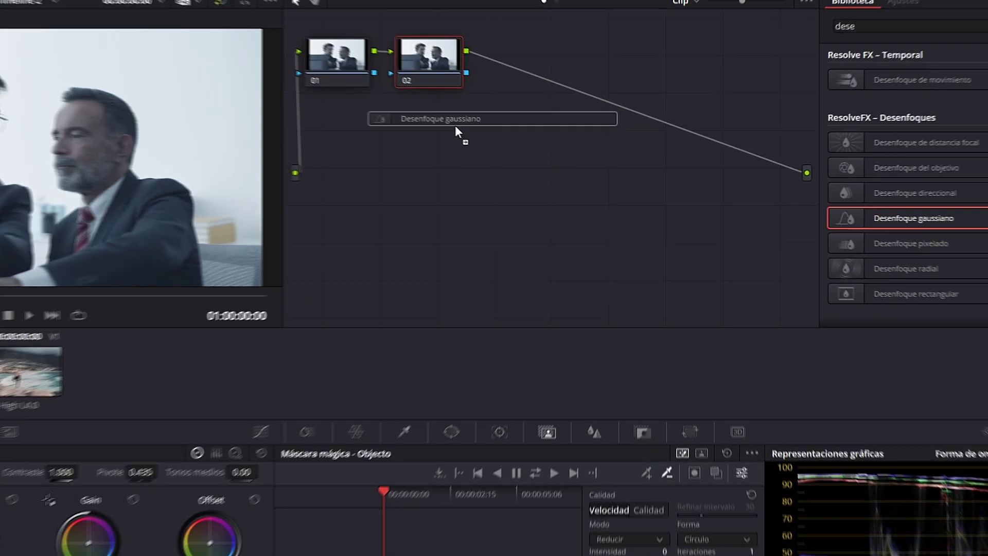
{"action": "left_click_drag", "start_coordinate": [424, 82], "coordinate": [397, 53]}
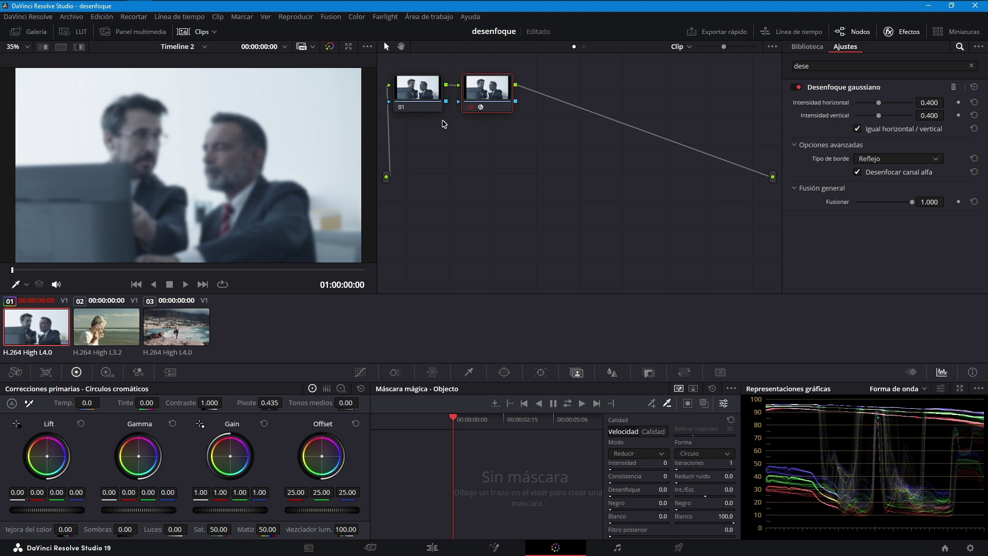
- Compare node 02 off and on and test different Intensidad blur strengths on the clip
{"action": "left_click", "coordinate": [469, 109]}
{"action": "left_click", "coordinate": [470, 109]}
{"action": "left_click_drag", "start_coordinate": [880, 104], "coordinate": [856, 110]}
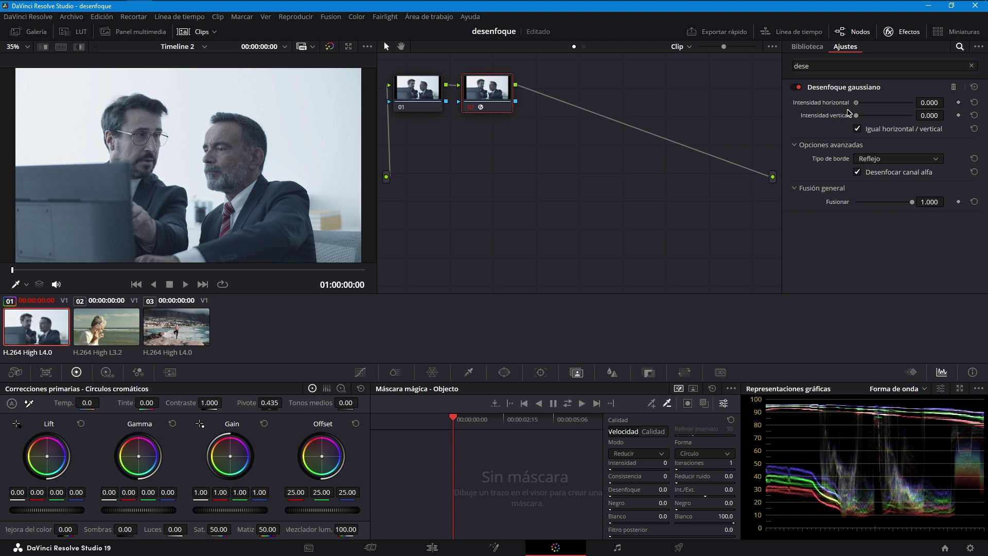
{"action": "left_click_drag", "start_coordinate": [856, 110], "coordinate": [905, 113]}
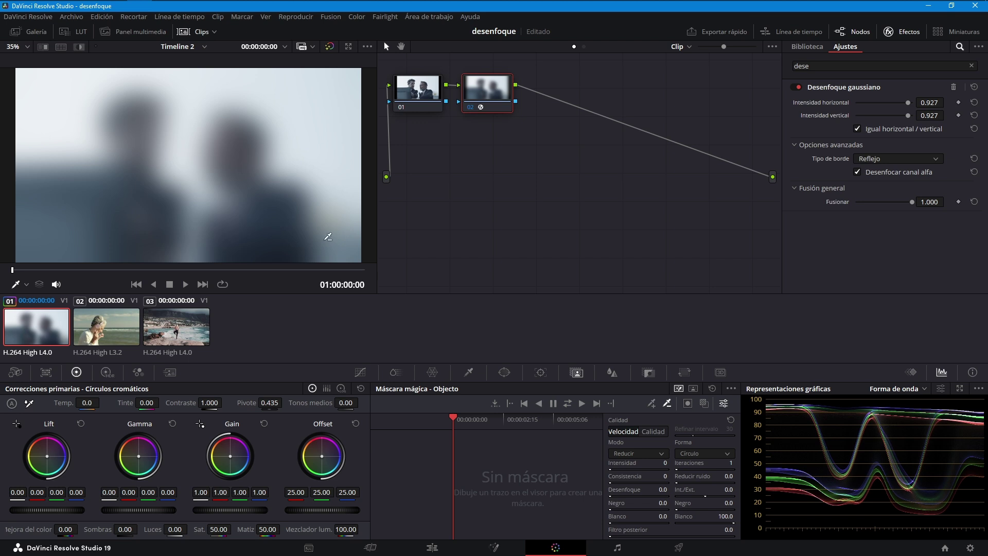
{"action": "left_click_drag", "start_coordinate": [908, 103], "coordinate": [844, 113]}
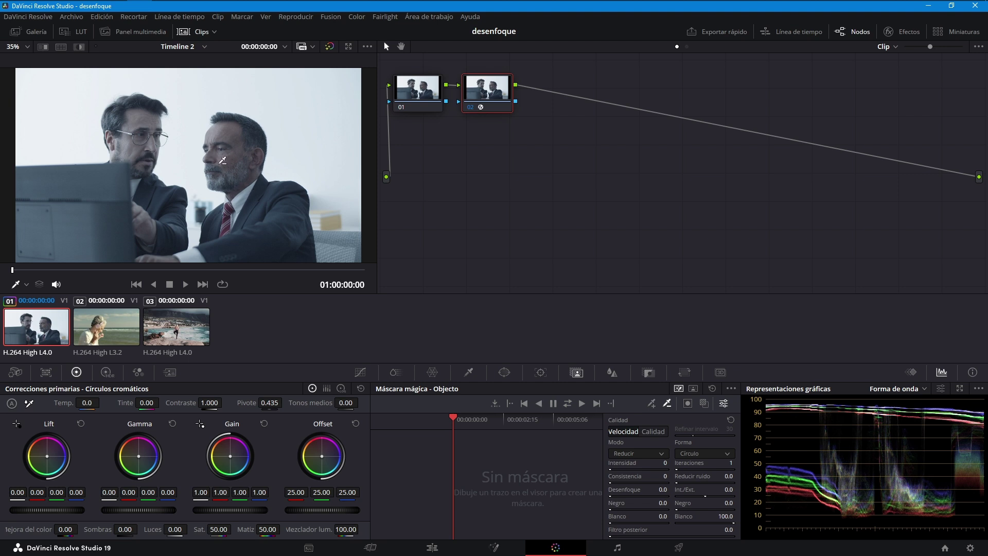
- Replace node 02 with a new serial node and save the project
{"action": "key", "text": "Delete"}
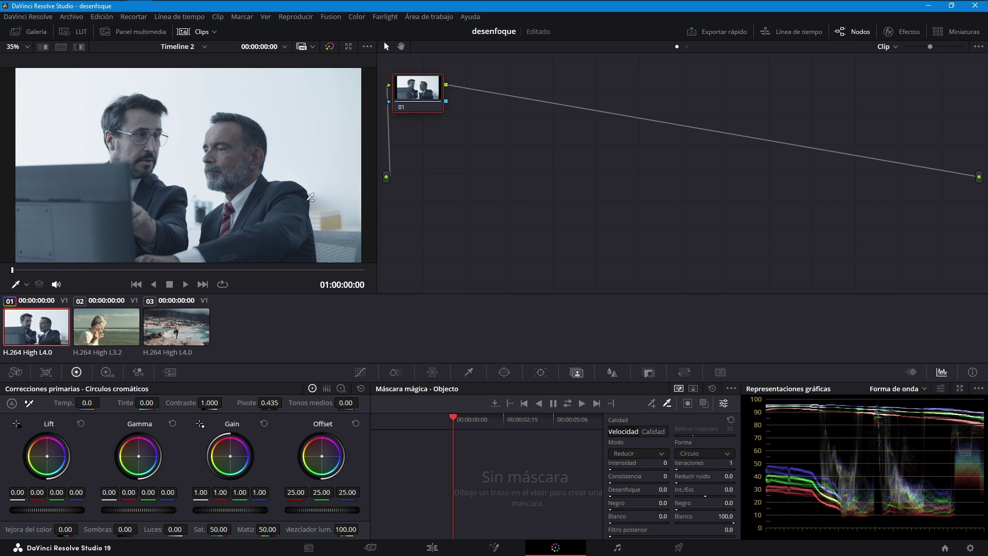
{"action": "key", "text": "alt+s"}
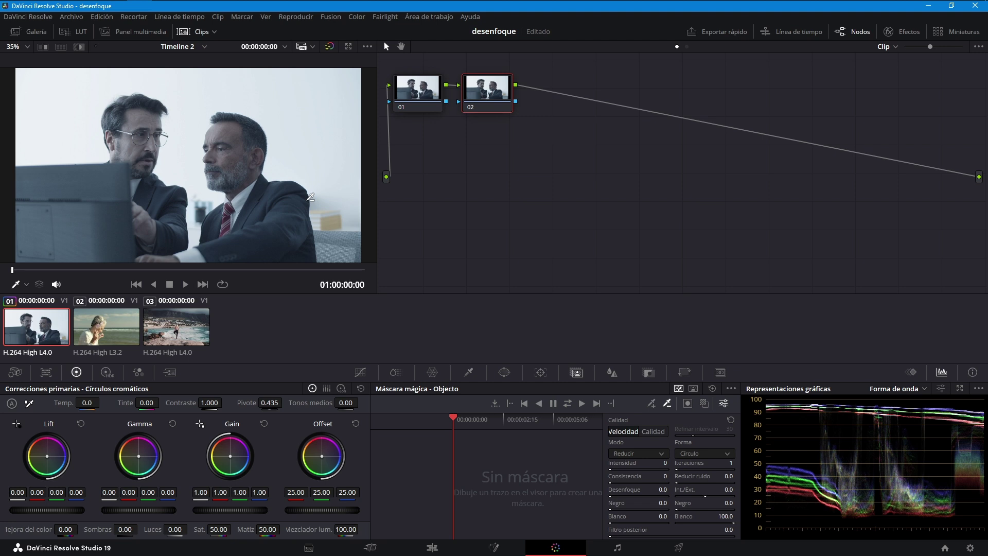
{"action": "key", "text": "ctrl+s"}
- Search 'dese' and apply Desenfoque gaussiano to the new node 02
{"action": "left_click", "coordinate": [898, 32]}
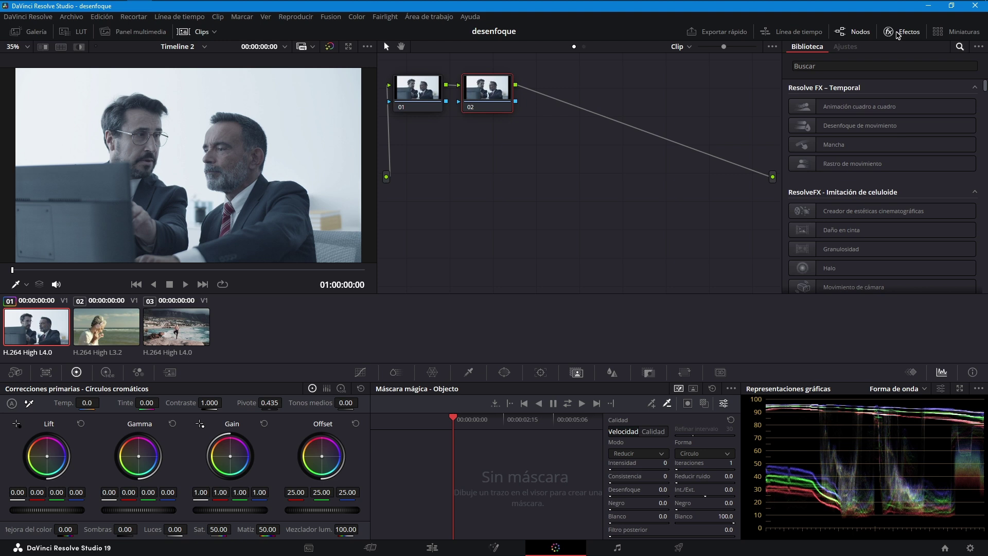
{"action": "left_click", "coordinate": [824, 66]}
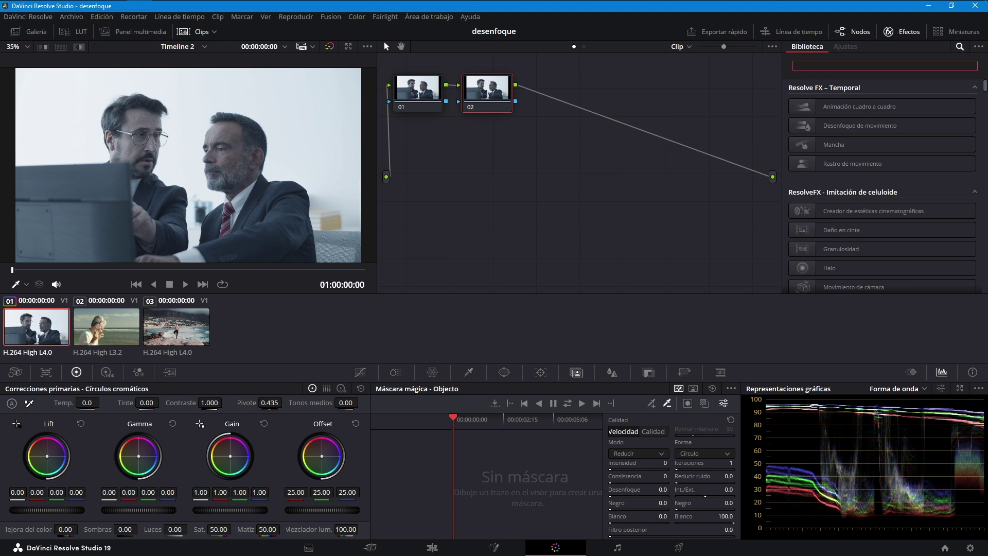
{"action": "type", "text": "dese"}
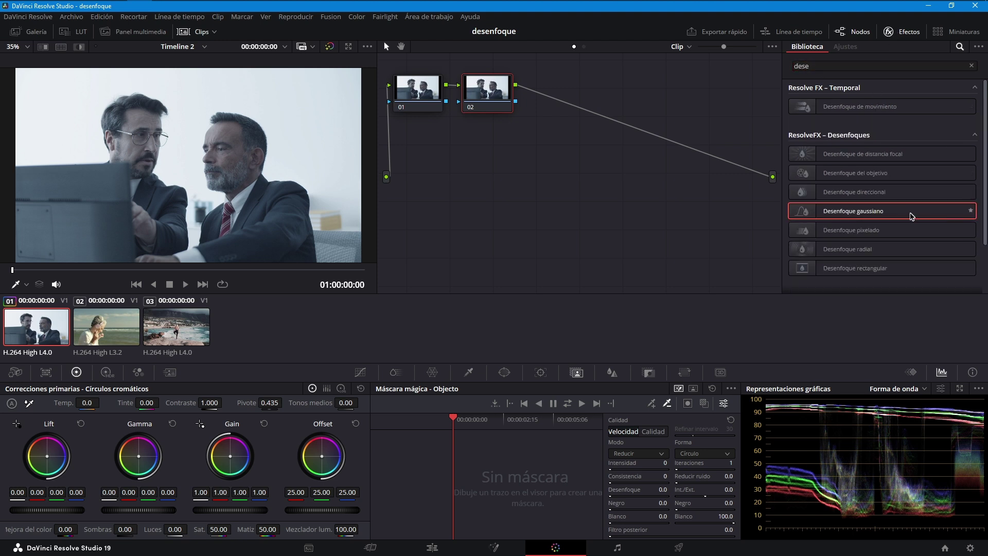
{"action": "left_click_drag", "start_coordinate": [911, 217], "coordinate": [503, 101]}
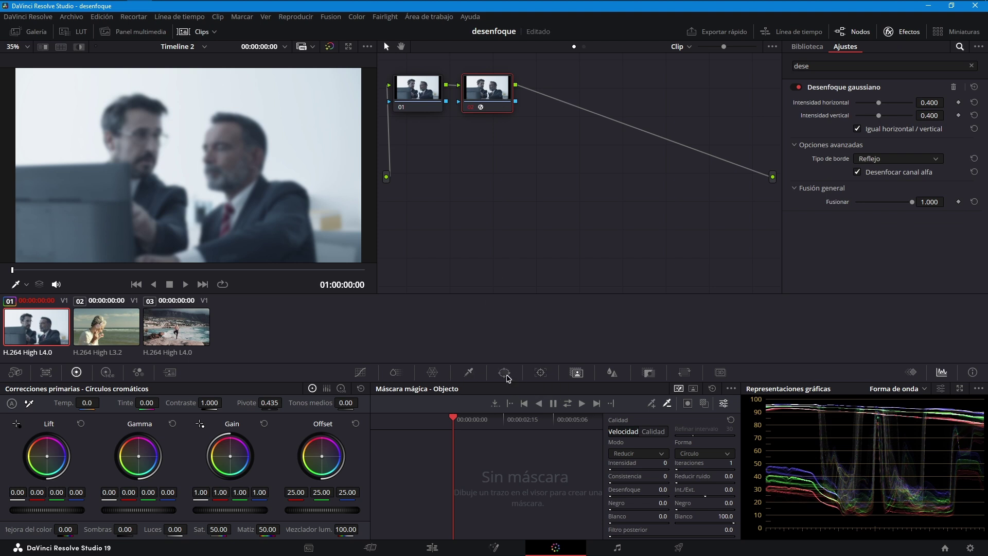
- Add a circular power window to node 02, then move and resize it over the right man's face
{"action": "left_click", "coordinate": [507, 377]}
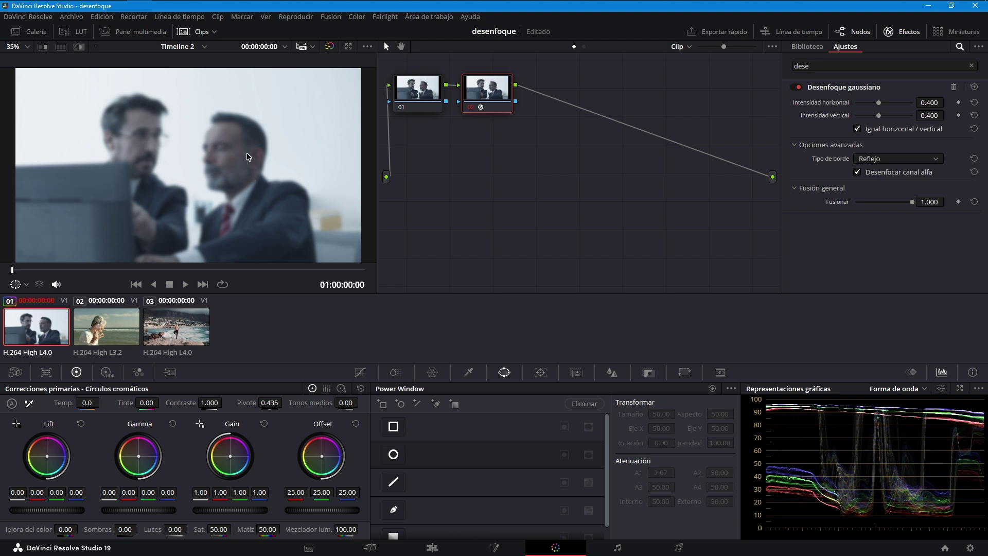
{"action": "left_click", "coordinate": [400, 455]}
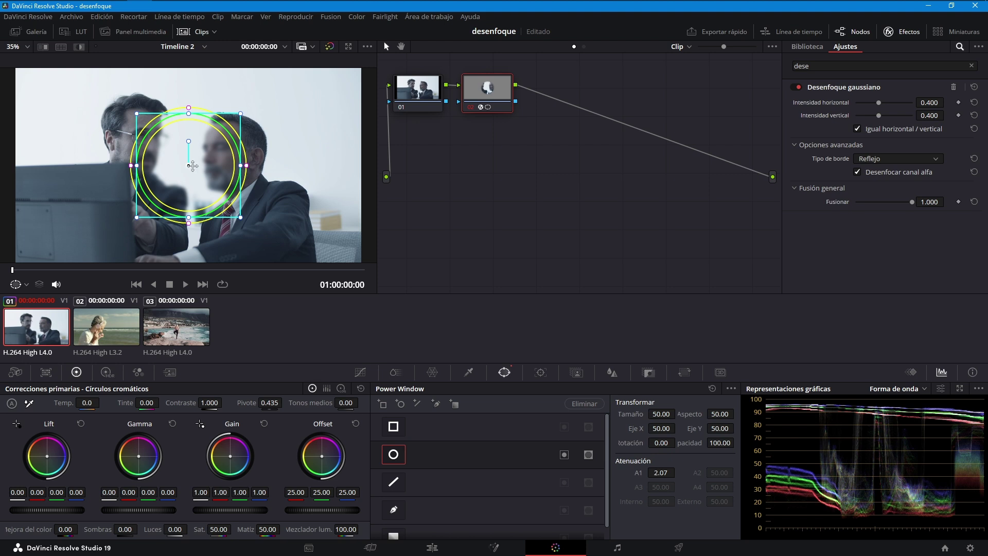
{"action": "left_click_drag", "start_coordinate": [192, 165], "coordinate": [230, 152]}
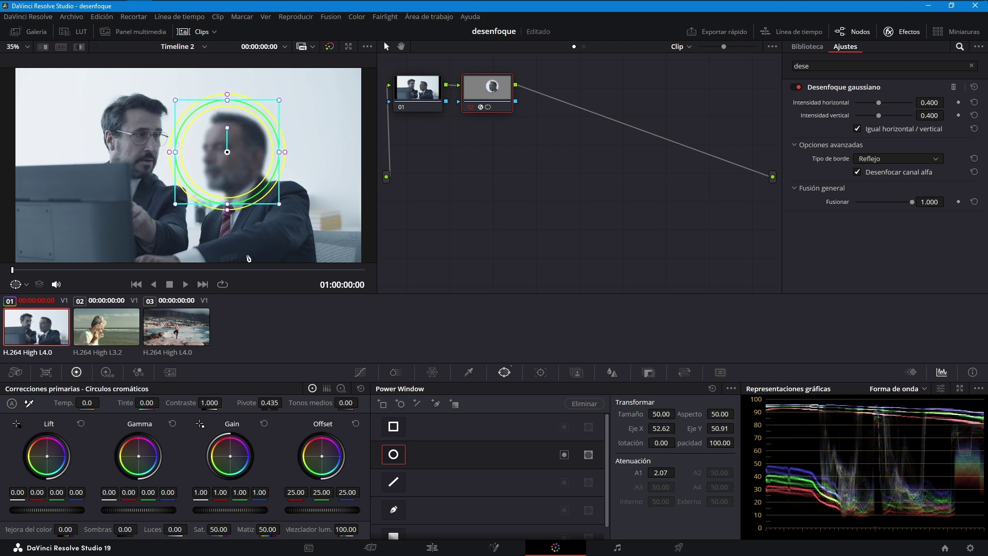
{"action": "left_click_drag", "start_coordinate": [176, 205], "coordinate": [228, 203]}
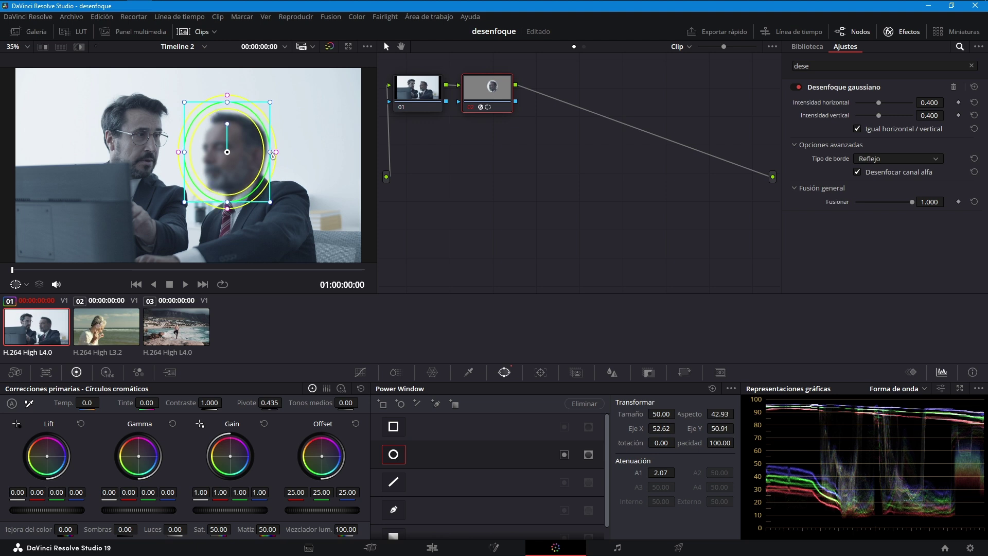
{"action": "left_click_drag", "start_coordinate": [271, 154], "coordinate": [280, 155]}
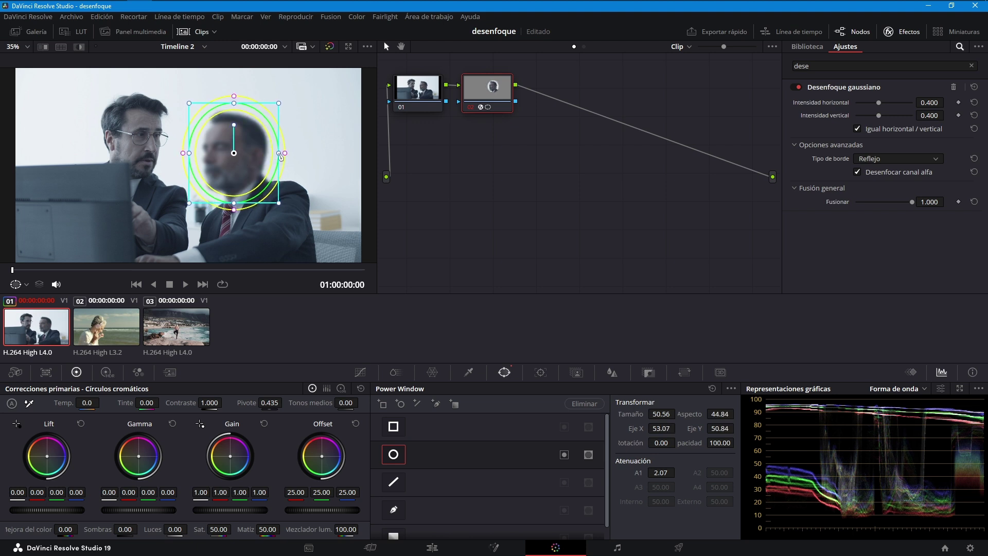
{"action": "left_click_drag", "start_coordinate": [280, 156], "coordinate": [276, 155]}
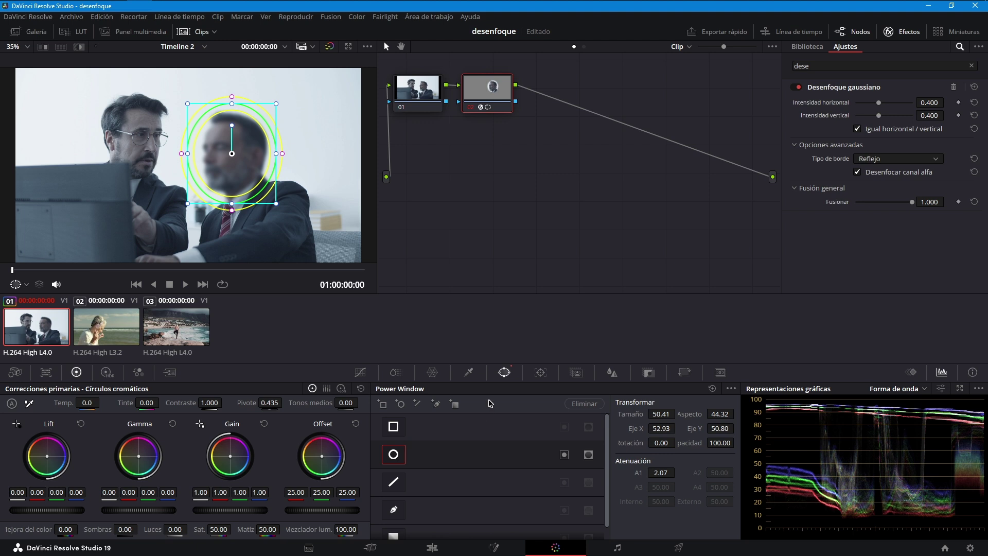
- Track the circular window forward and backward through the clip, then return to the first frame
{"action": "left_click", "coordinate": [541, 373]}
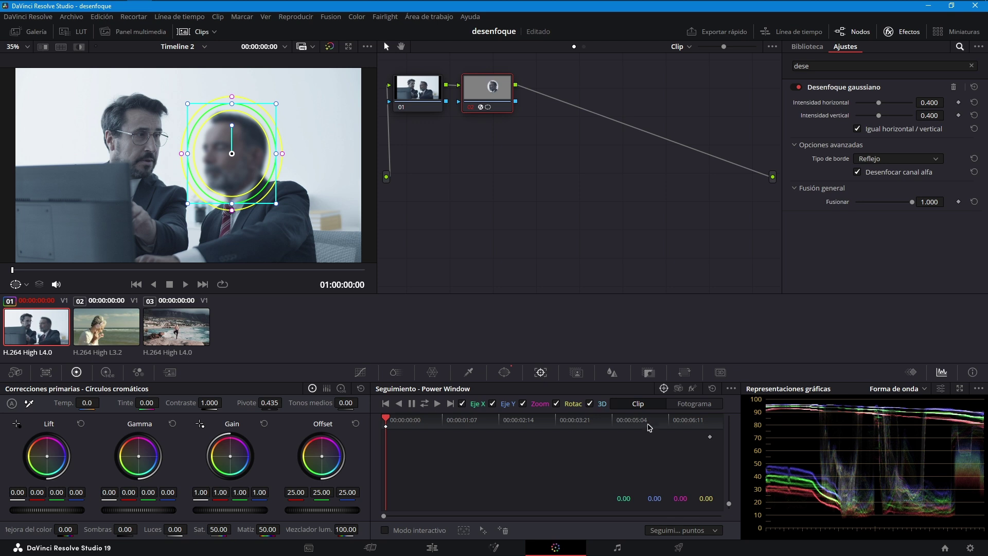
{"action": "left_click", "coordinate": [425, 404]}
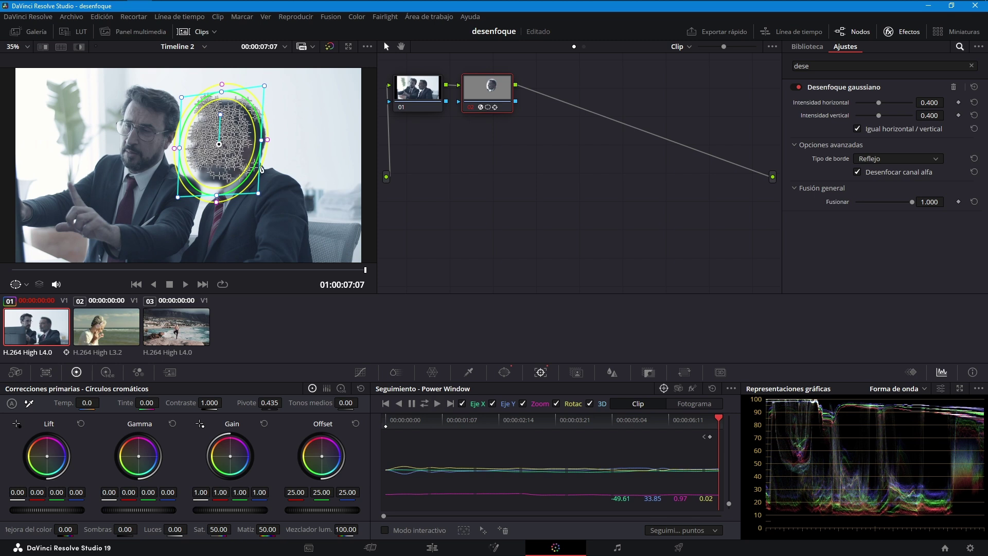
{"action": "key", "text": "Home"}
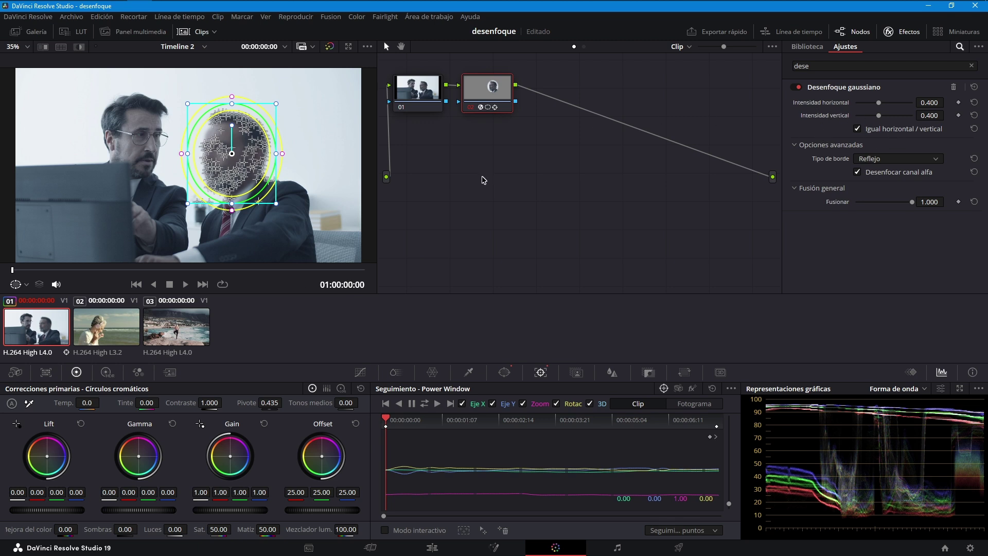
- Raise the face blur Intensidad to 0.559 and play the clip on the Edit page
{"action": "left_click", "coordinate": [432, 548]}
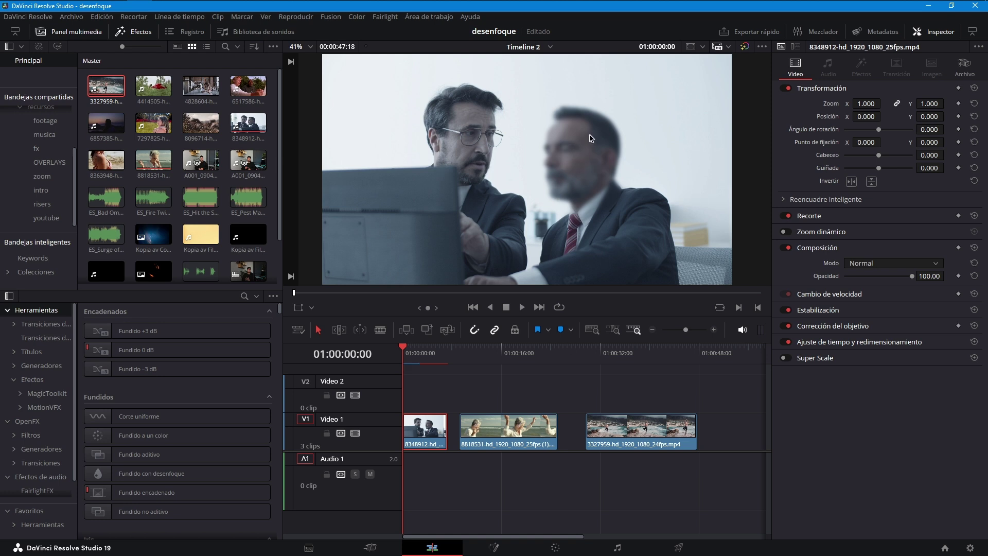
{"action": "left_click", "coordinate": [566, 548]}
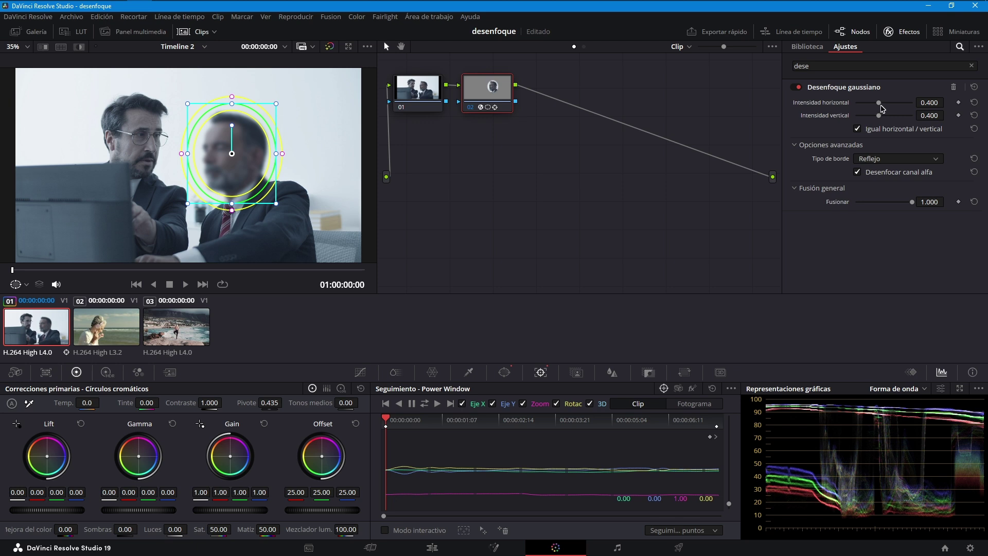
{"action": "left_click_drag", "start_coordinate": [882, 106], "coordinate": [889, 107]}
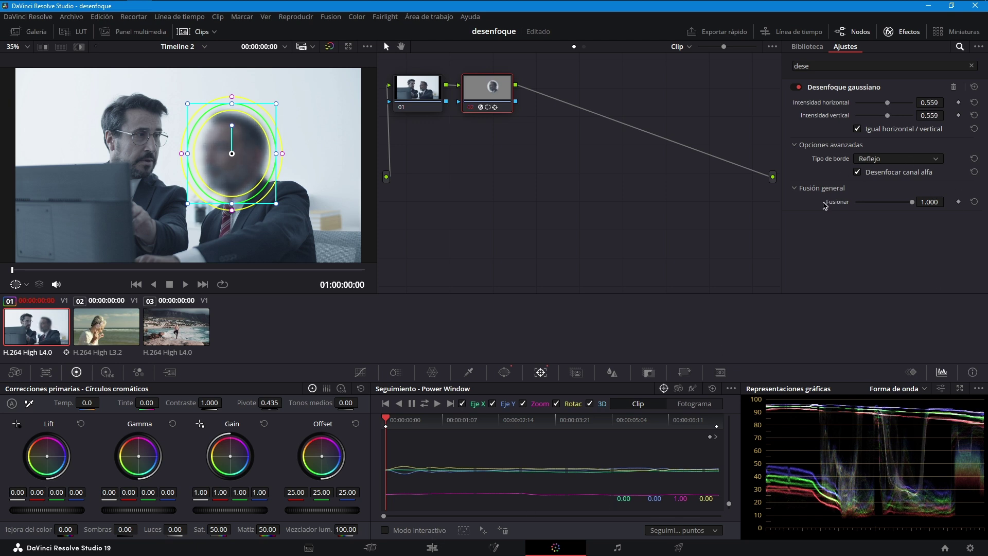
{"action": "left_click", "coordinate": [432, 547]}
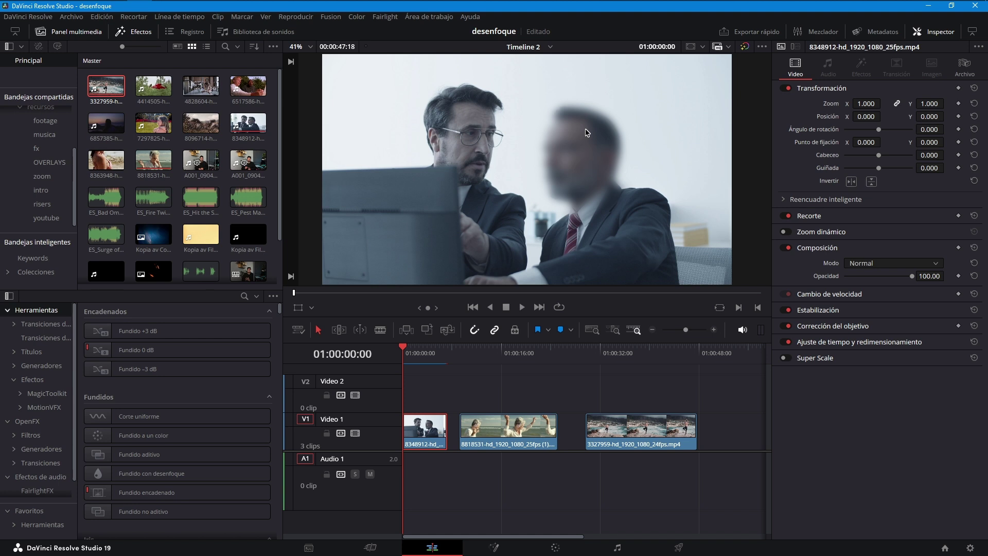
{"action": "key", "text": "space"}
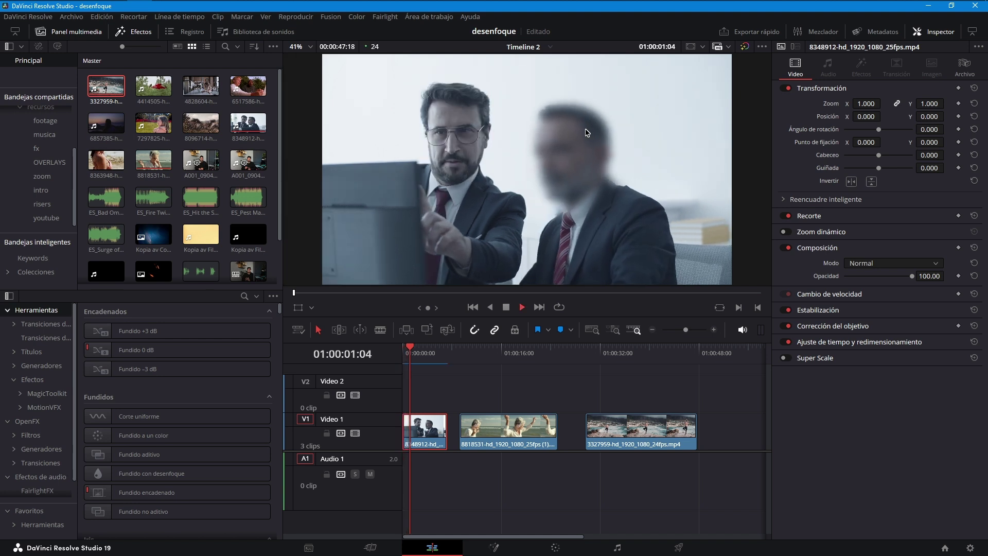
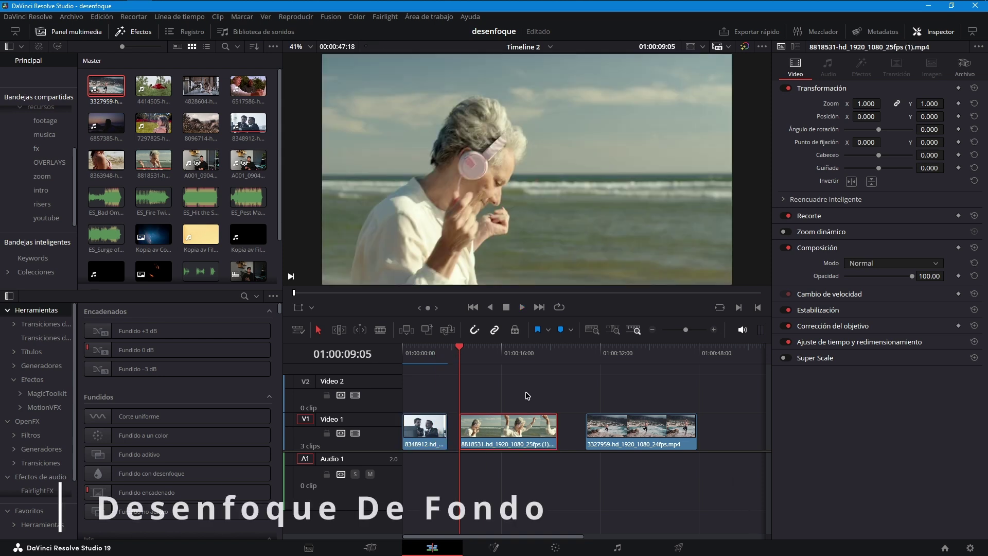
- Review the beach clip, then add serial node 02 after node 01 on the Color page
{"action": "key", "text": "space"}
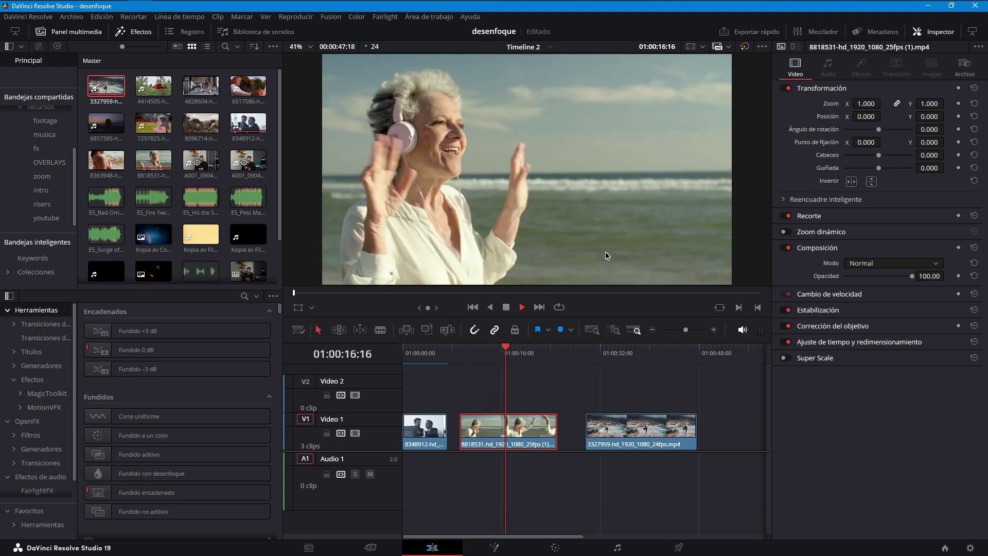
{"action": "key", "text": "space"}
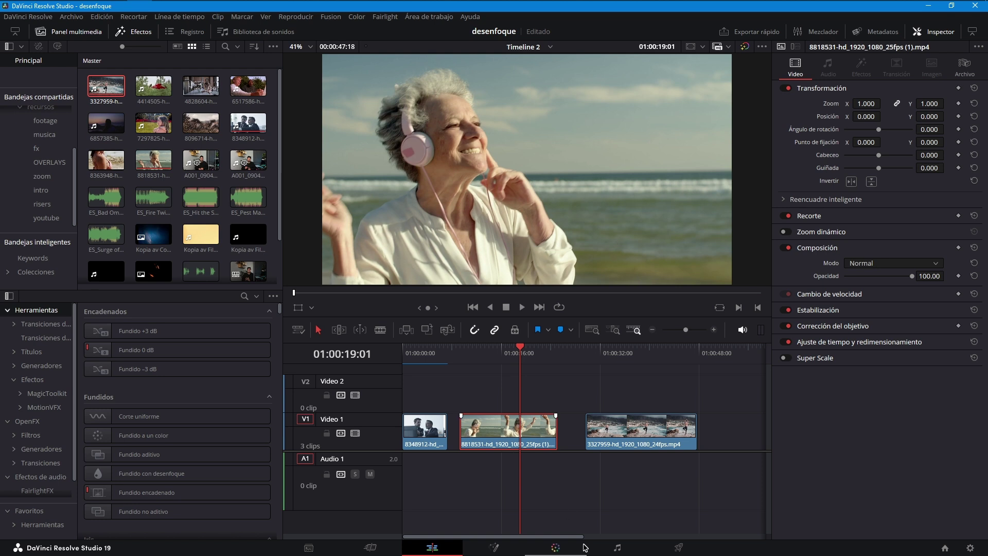
{"action": "left_click", "coordinate": [566, 550]}
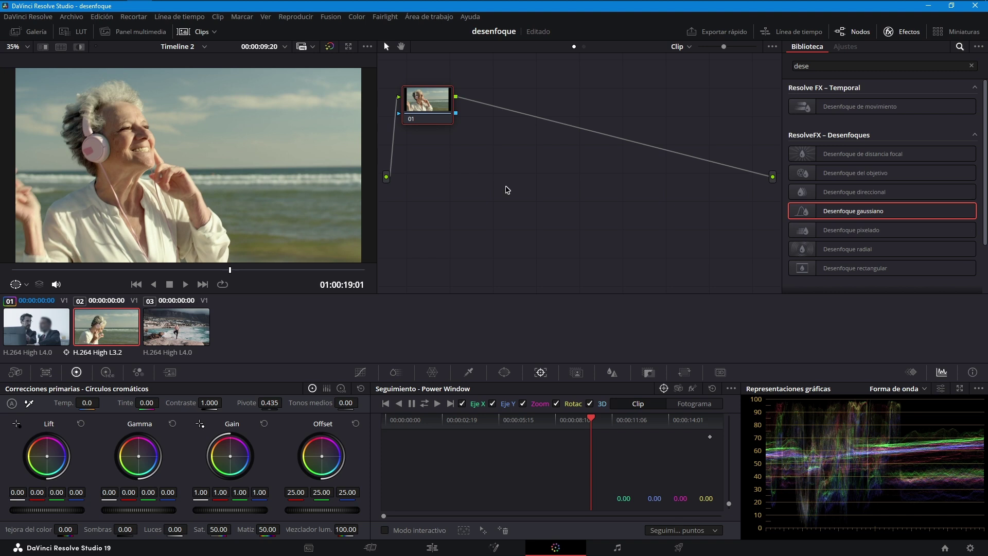
{"action": "key", "text": "alt+s"}
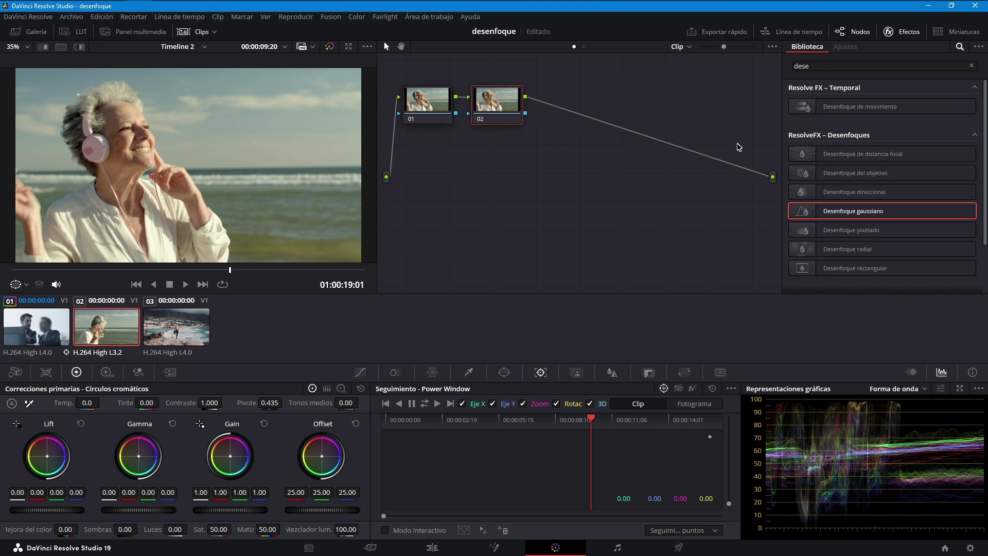
- On node 02's Magic Mask, draw a + stroke over the woman from the clip's first frame
{"action": "left_click", "coordinate": [576, 372]}
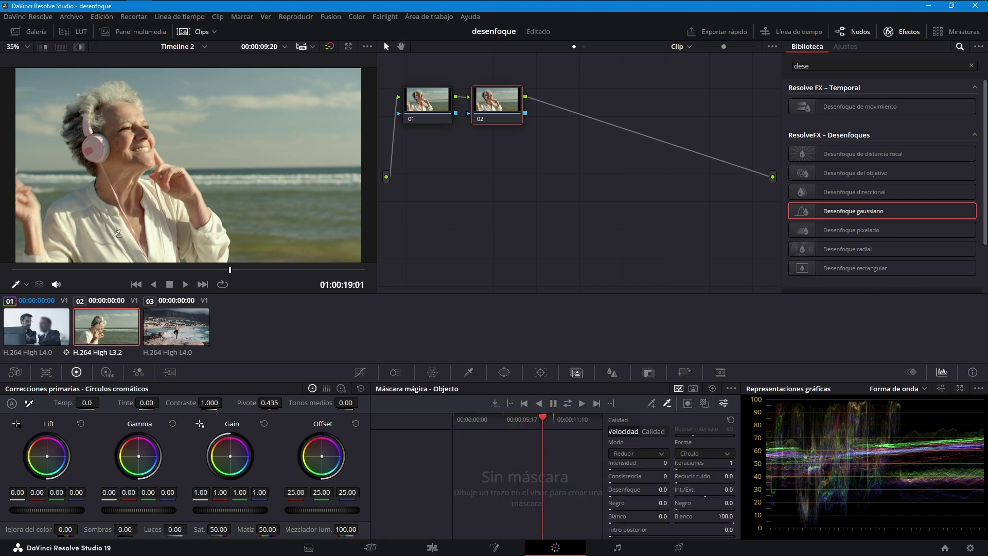
{"action": "left_click_drag", "start_coordinate": [542, 418], "coordinate": [417, 407]}
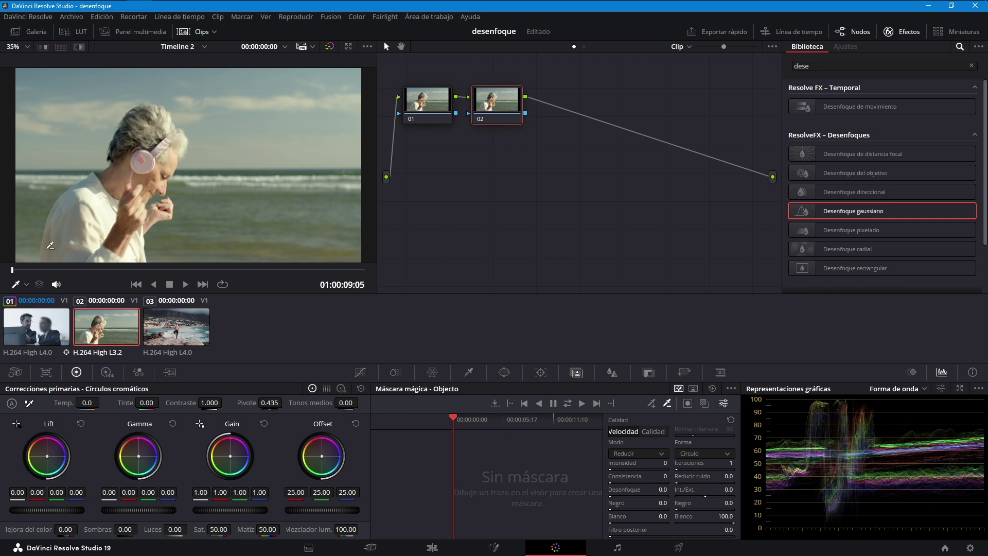
{"action": "left_click", "coordinate": [666, 409]}
{"action": "mouse_move", "coordinate": [47, 255]}
{"action": "left_mouse_down"}
{"action": "mouse_move", "coordinate": [165, 143]}
{"action": "mouse_move", "coordinate": [85, 178]}
{"action": "mouse_move", "coordinate": [57, 243]}
{"action": "left_mouse_up"}
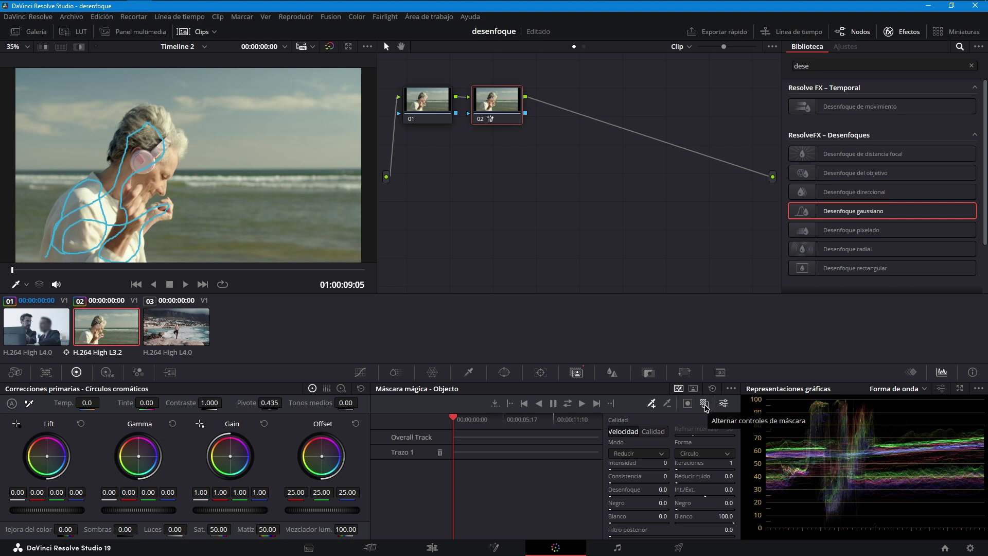
- Track the woman's mask forward, add two strokes on her arm, re-track, and hide the overlay
{"action": "left_click", "coordinate": [704, 404]}
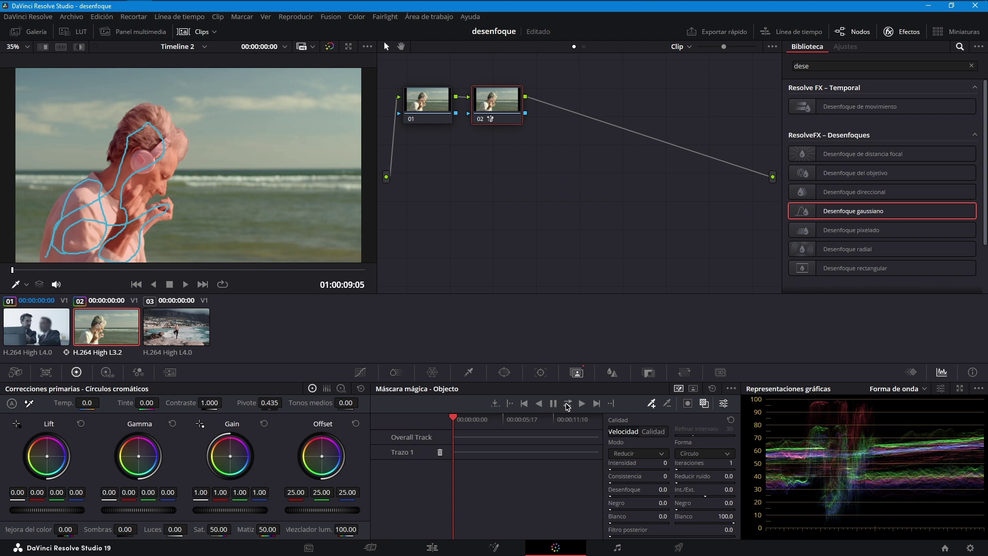
{"action": "left_click", "coordinate": [567, 405]}
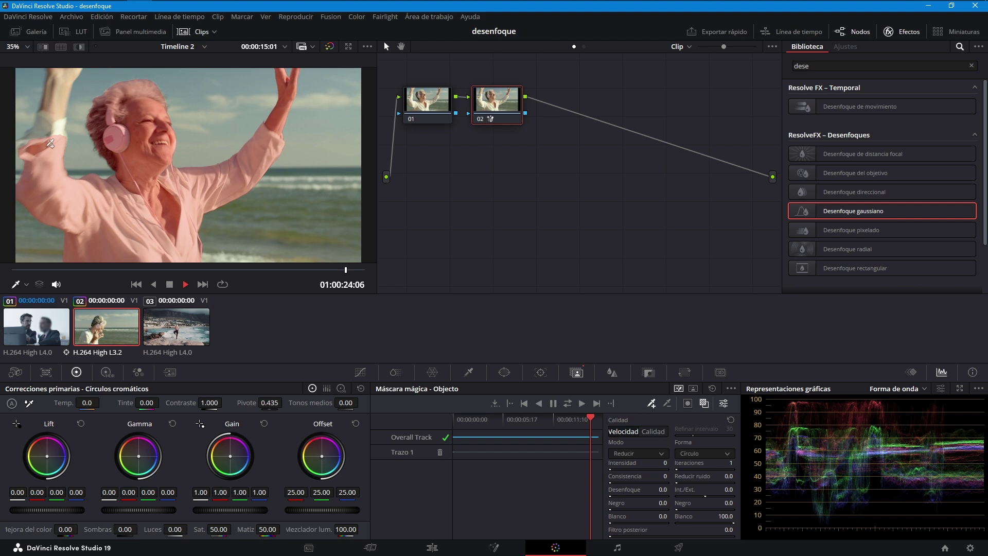
{"action": "left_click_drag", "start_coordinate": [50, 143], "coordinate": [60, 79]}
{"action": "left_click_drag", "start_coordinate": [46, 122], "coordinate": [26, 147]}
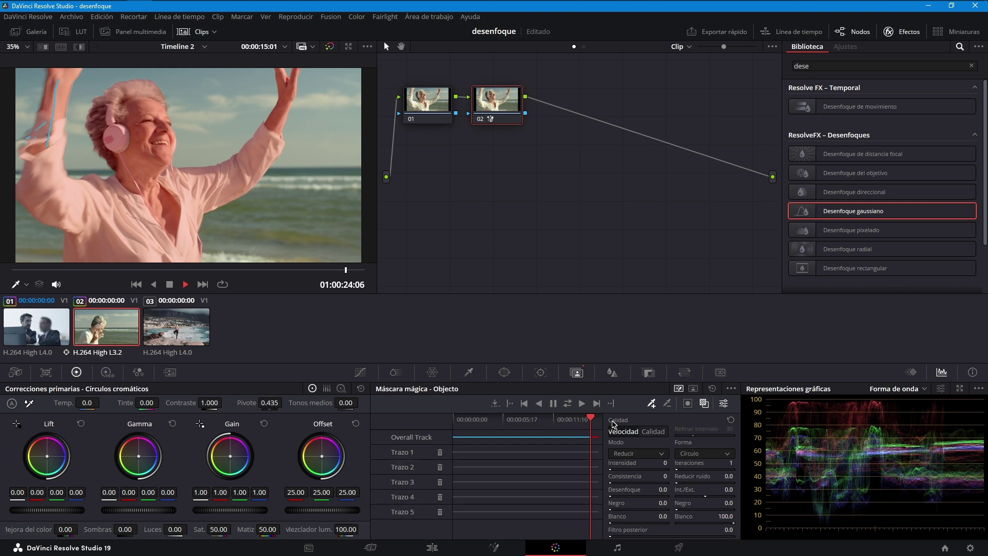
{"action": "left_click", "coordinate": [570, 402]}
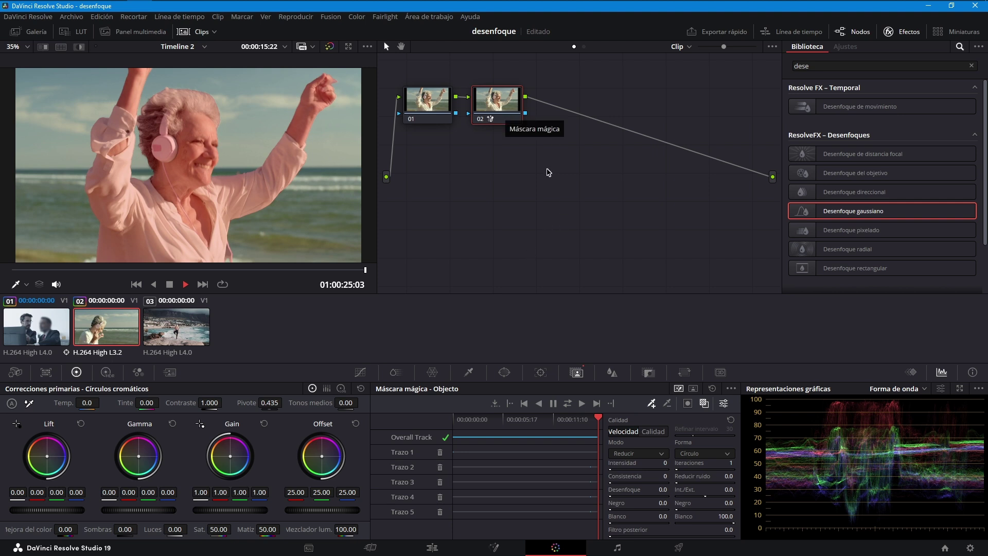
{"action": "left_click", "coordinate": [704, 406]}
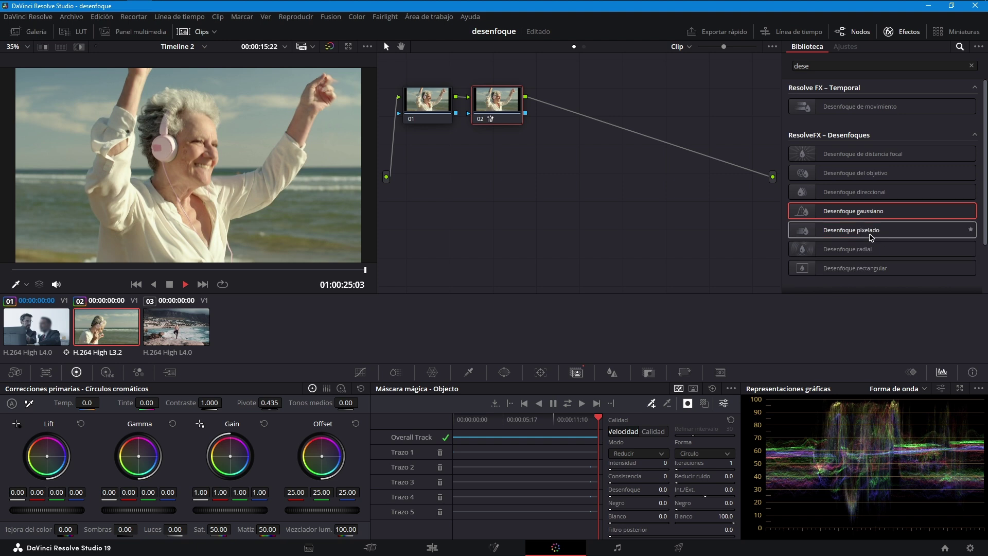
- Apply Desenfoque gaussiano to node 02 at Intensidad about 0.65, then return to the Edit page
{"action": "mouse_move", "coordinate": [869, 212]}
{"action": "left_mouse_down"}
{"action": "mouse_move", "coordinate": [667, 188]}
{"action": "mouse_move", "coordinate": [501, 105]}
{"action": "left_mouse_up"}
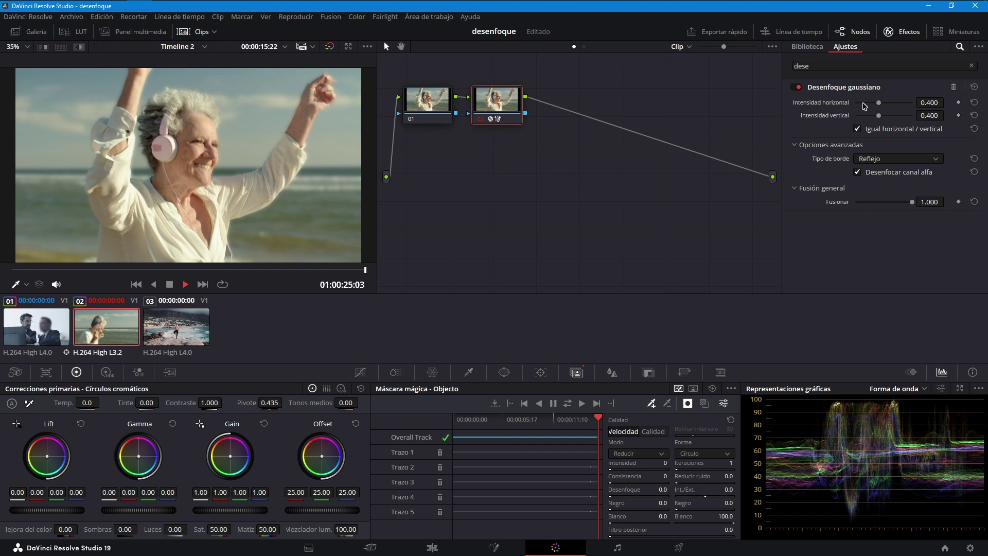
{"action": "left_click_drag", "start_coordinate": [879, 104], "coordinate": [894, 106]}
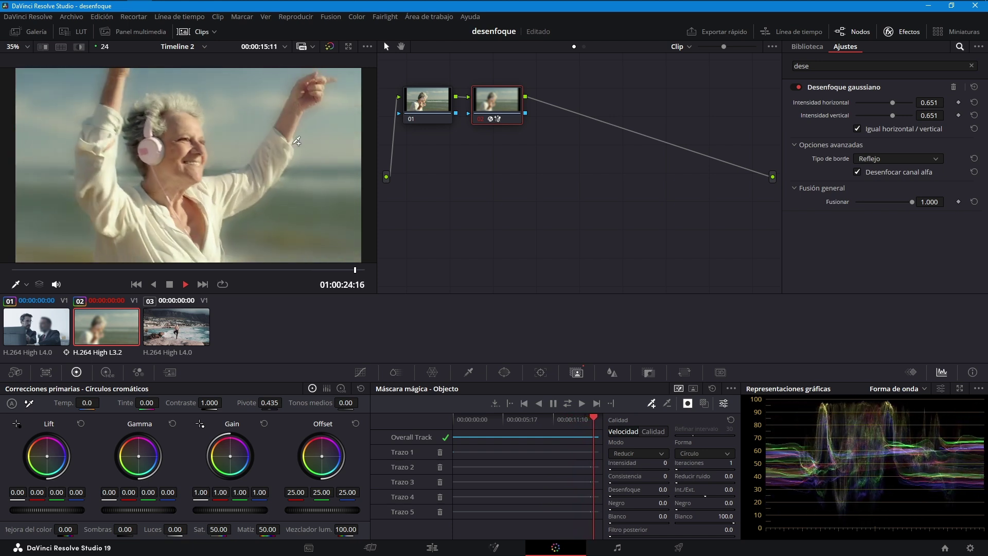
{"action": "key", "text": "shift+4"}
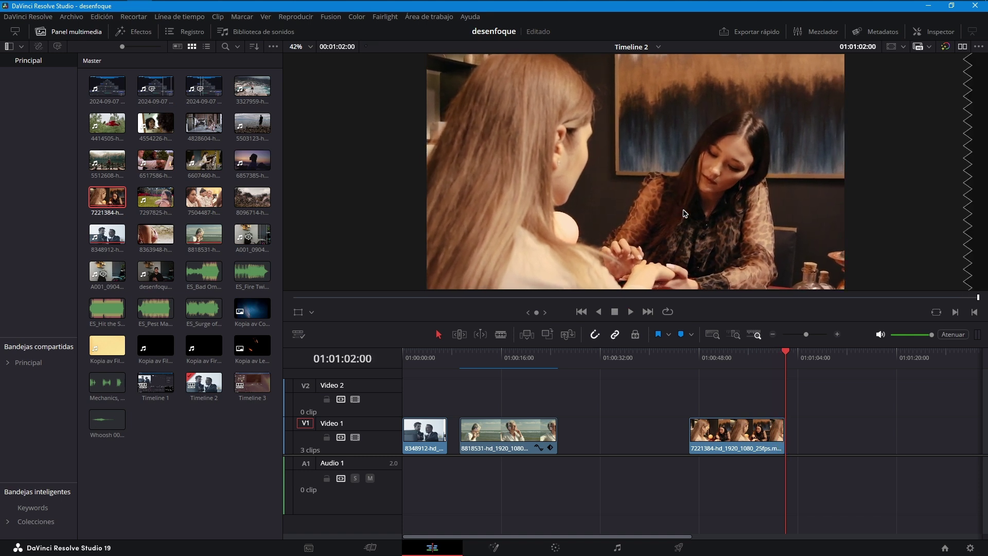
- Add a Mapa de profundidad node after node 01 on the third (table) clip and hide the Media Pool
{"action": "left_click", "coordinate": [736, 435]}
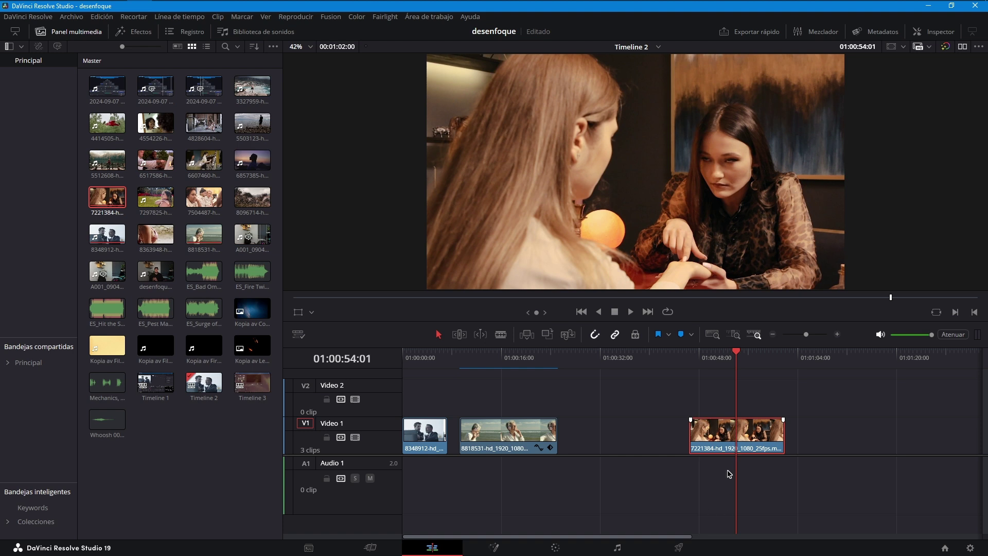
{"action": "left_click", "coordinate": [565, 545]}
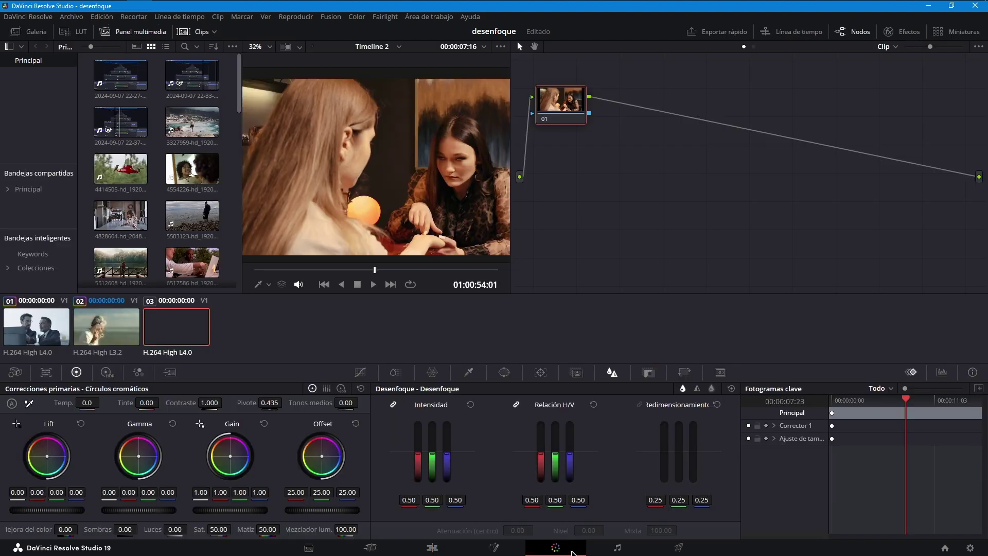
{"action": "left_click_drag", "start_coordinate": [572, 119], "coordinate": [579, 122]}
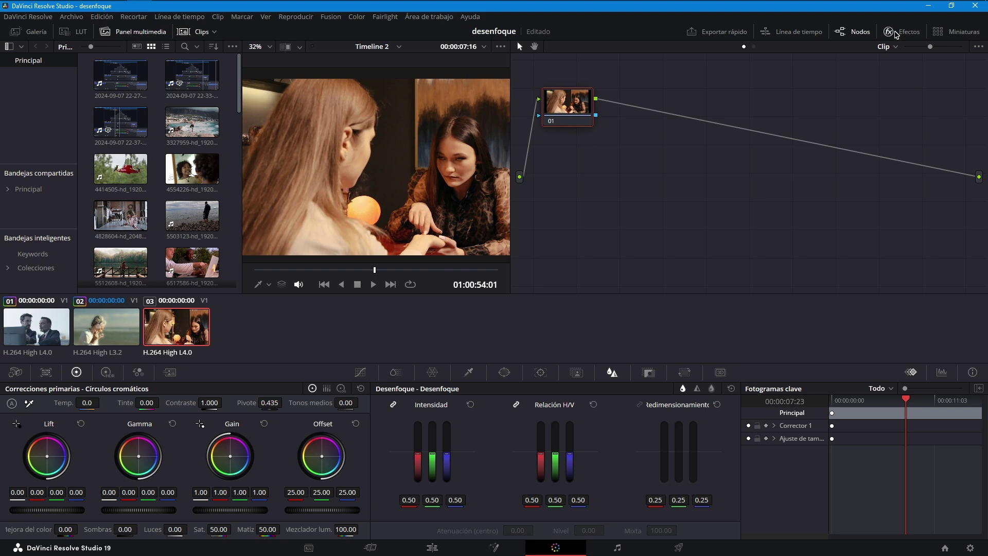
{"action": "left_click", "coordinate": [896, 34]}
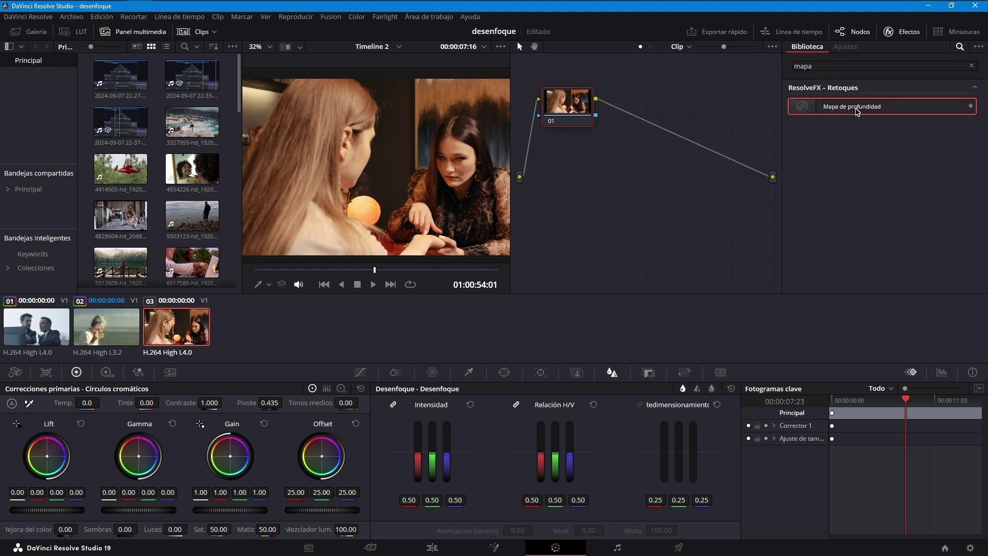
{"action": "left_click_drag", "start_coordinate": [848, 114], "coordinate": [676, 145]}
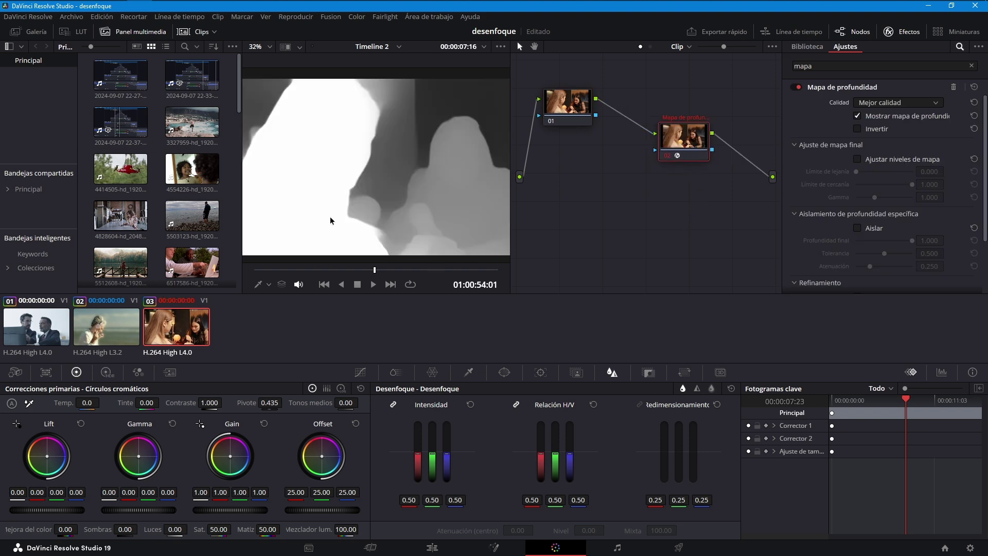
{"action": "left_click", "coordinate": [134, 32]}
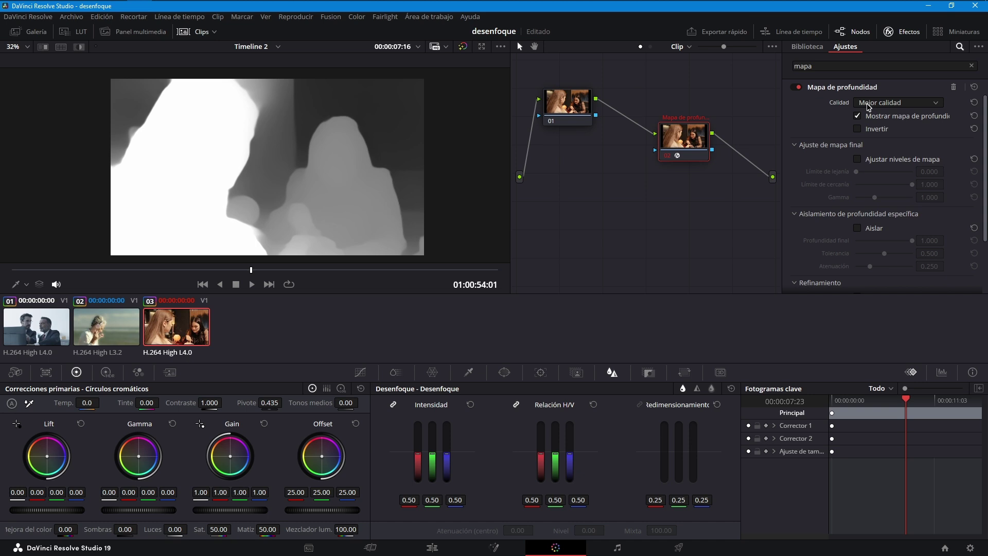
- Set Depth Map to Mayor velocidad with map levels enabled: Límite de lejanía 0.101, Gamma 1.146, preview off
{"action": "left_click", "coordinate": [869, 104]}
{"action": "left_click", "coordinate": [870, 117]}
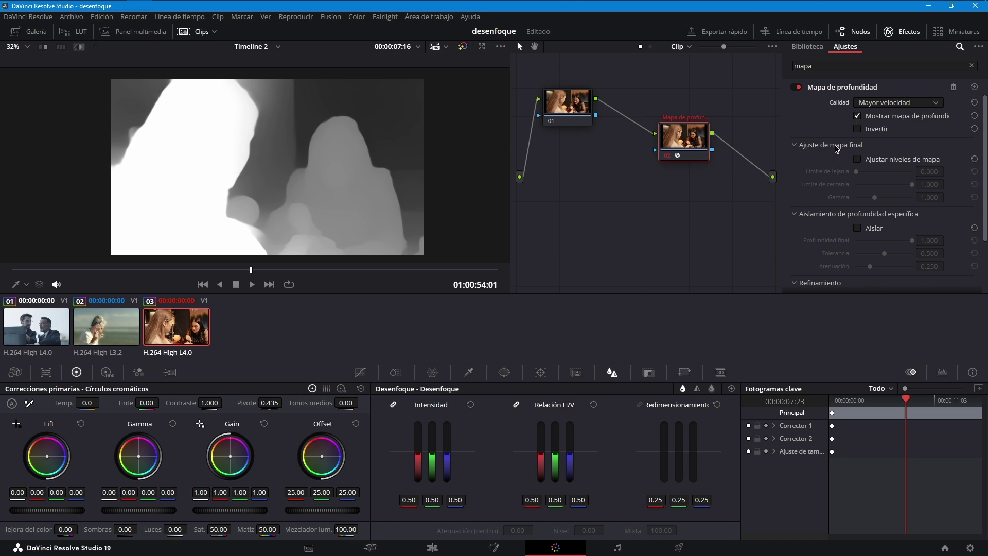
{"action": "left_click", "coordinate": [857, 159]}
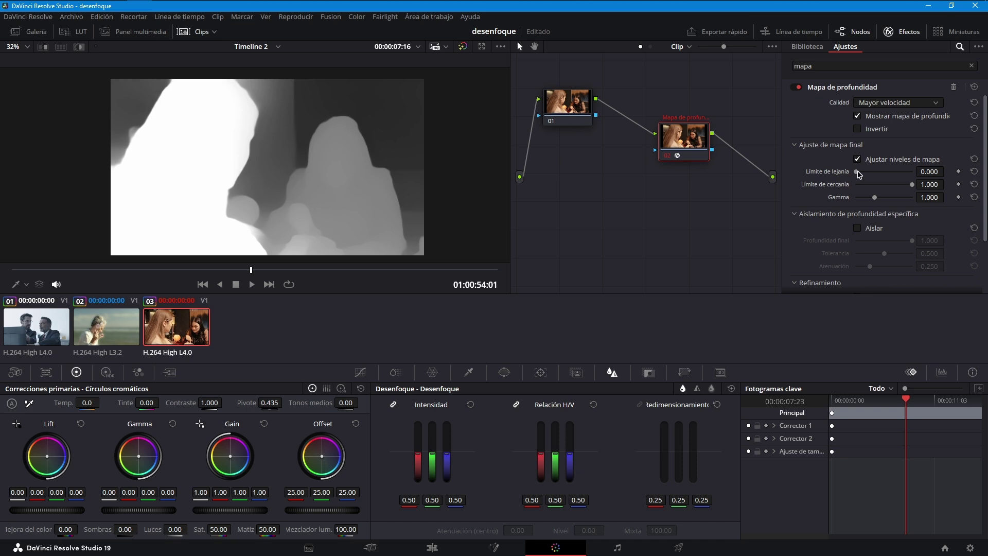
{"action": "left_click_drag", "start_coordinate": [858, 173], "coordinate": [864, 174]}
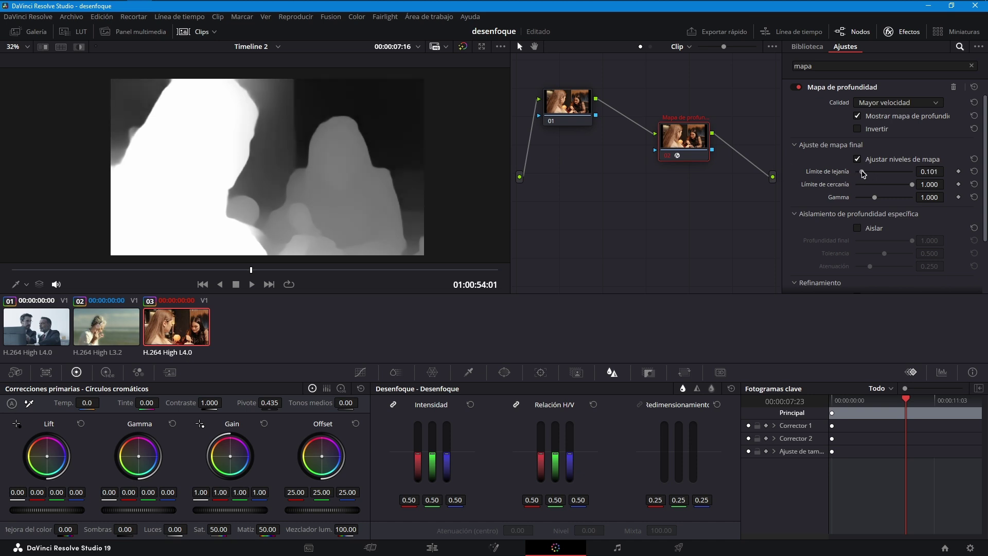
{"action": "left_click", "coordinate": [878, 197]}
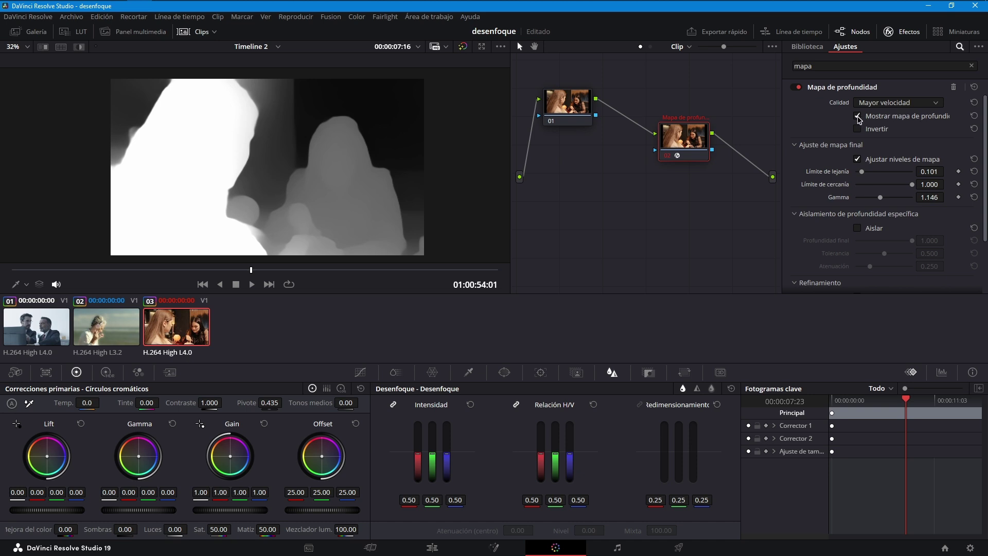
{"action": "left_click", "coordinate": [857, 116]}
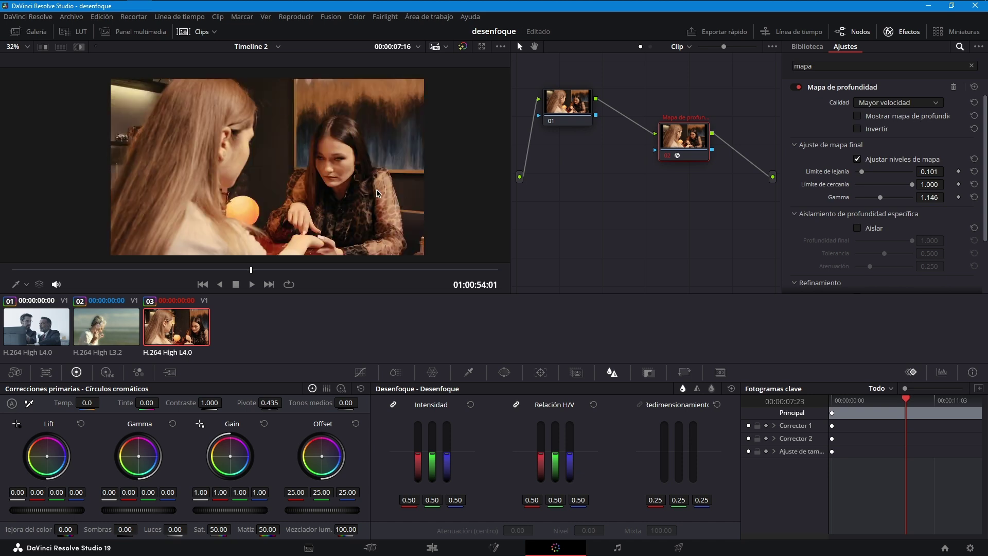
- Move node 01 and the depth map node together near the top of the graph, closing Effects
{"action": "left_click_drag", "start_coordinate": [577, 116], "coordinate": [558, 90]}
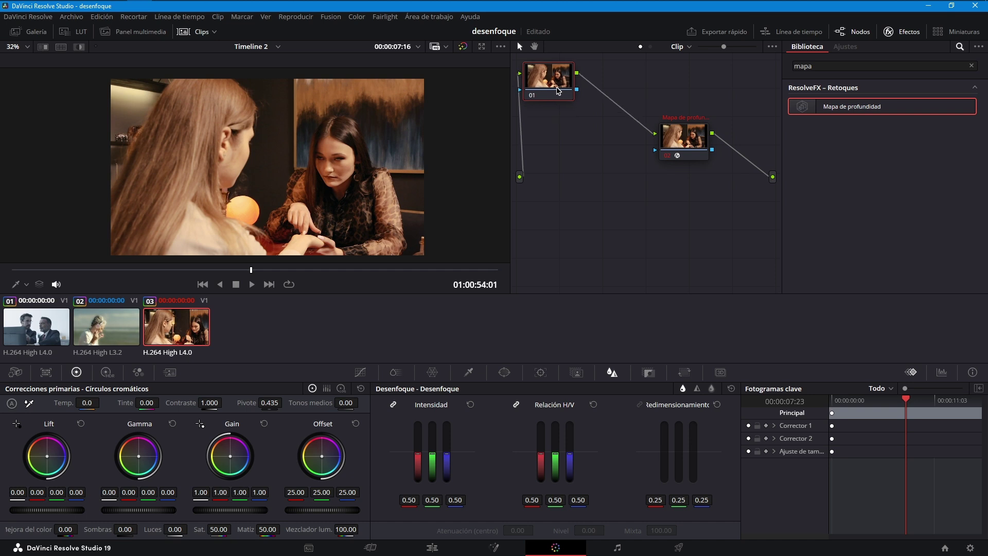
{"action": "mouse_move", "coordinate": [671, 139]}
{"action": "left_mouse_down"}
{"action": "mouse_move", "coordinate": [620, 101]}
{"action": "mouse_move", "coordinate": [626, 110]}
{"action": "mouse_move", "coordinate": [626, 95]}
{"action": "left_mouse_up"}
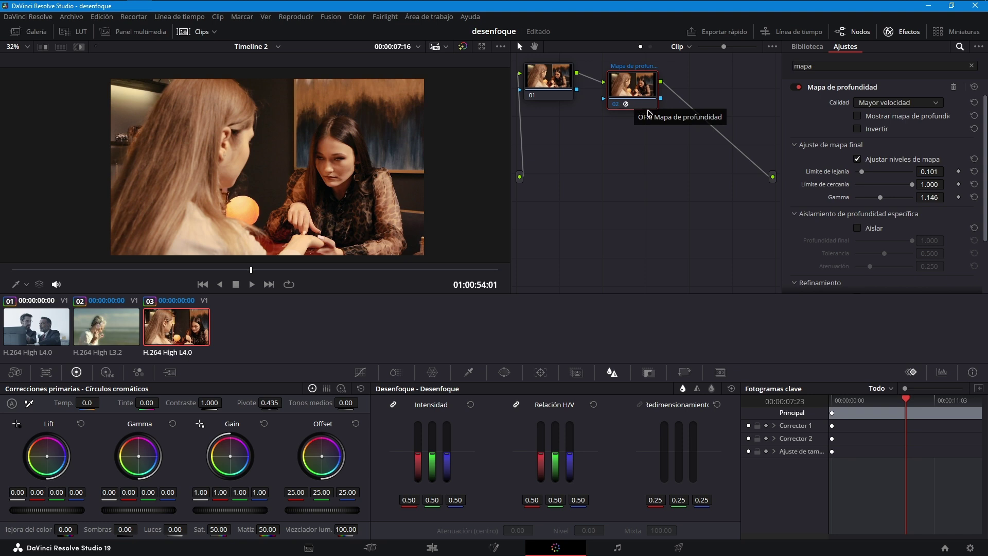
{"action": "left_click", "coordinate": [907, 34]}
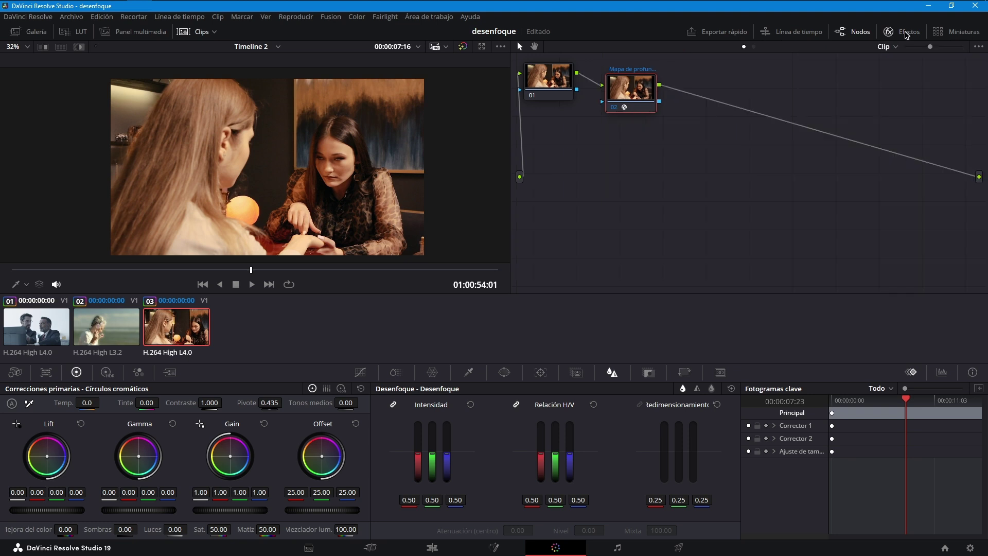
{"action": "left_click_drag", "start_coordinate": [628, 96], "coordinate": [629, 97]}
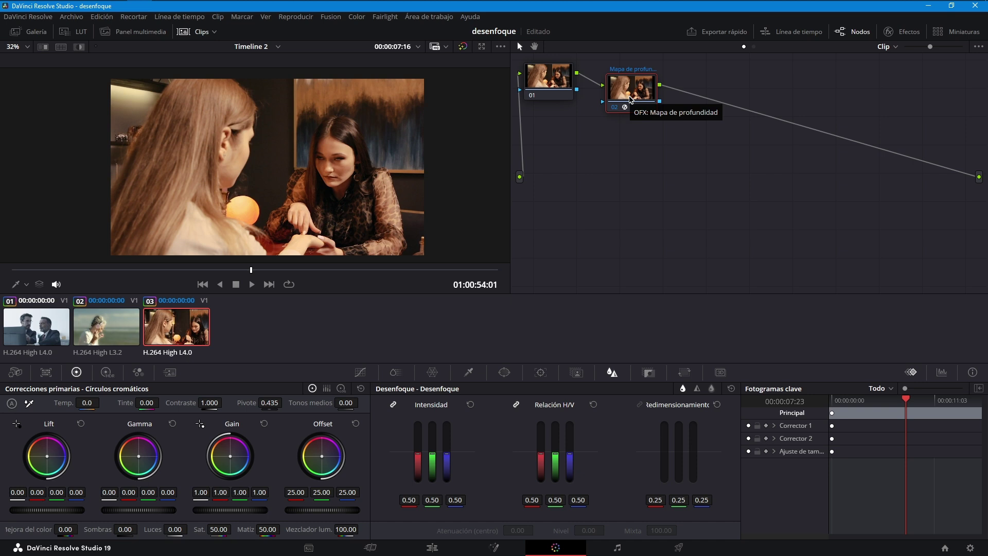
- Add serial node 03 and parallel node 04 after the depth map, giving node 03 a magenta Offset
{"action": "key", "text": "alt+s"}
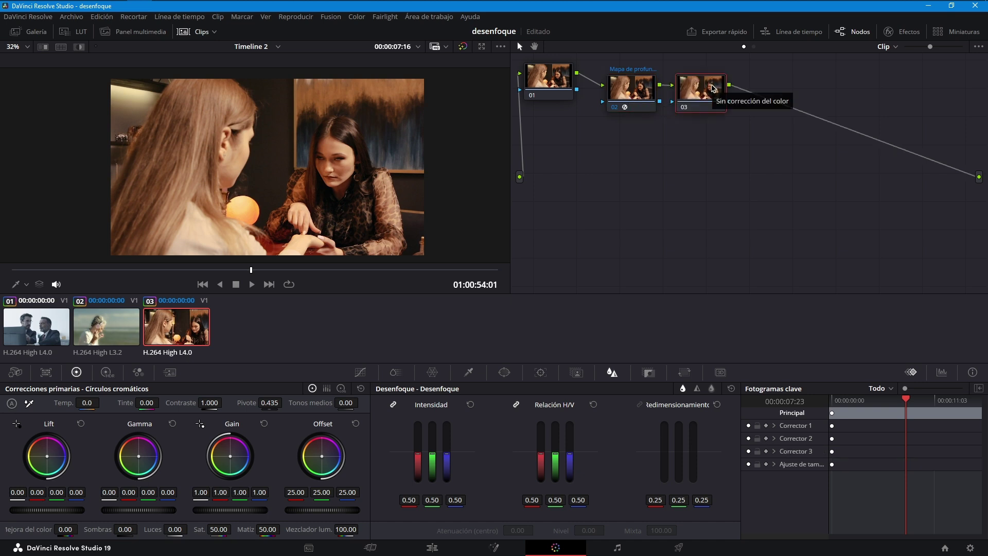
{"action": "key", "text": "alt+p"}
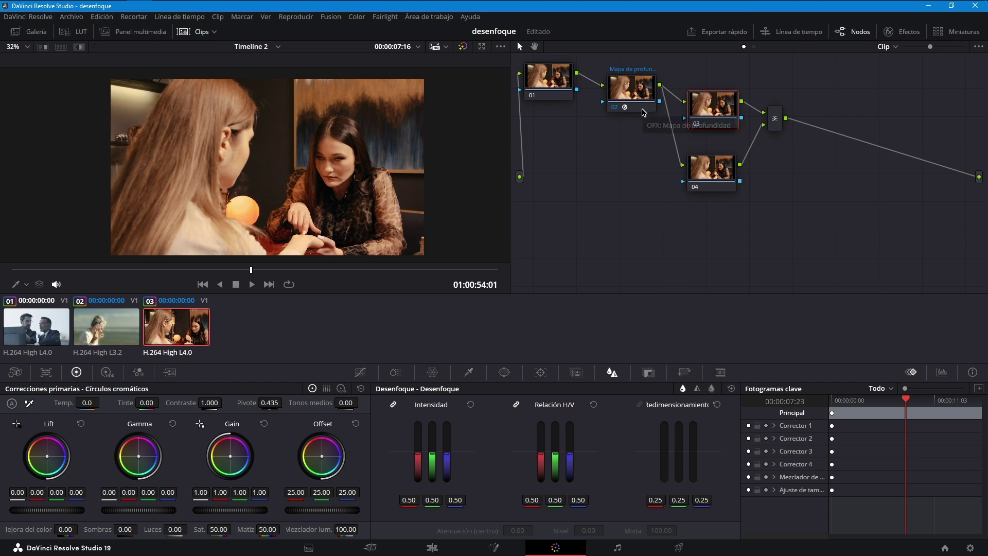
{"action": "left_click_drag", "start_coordinate": [713, 116], "coordinate": [718, 111]}
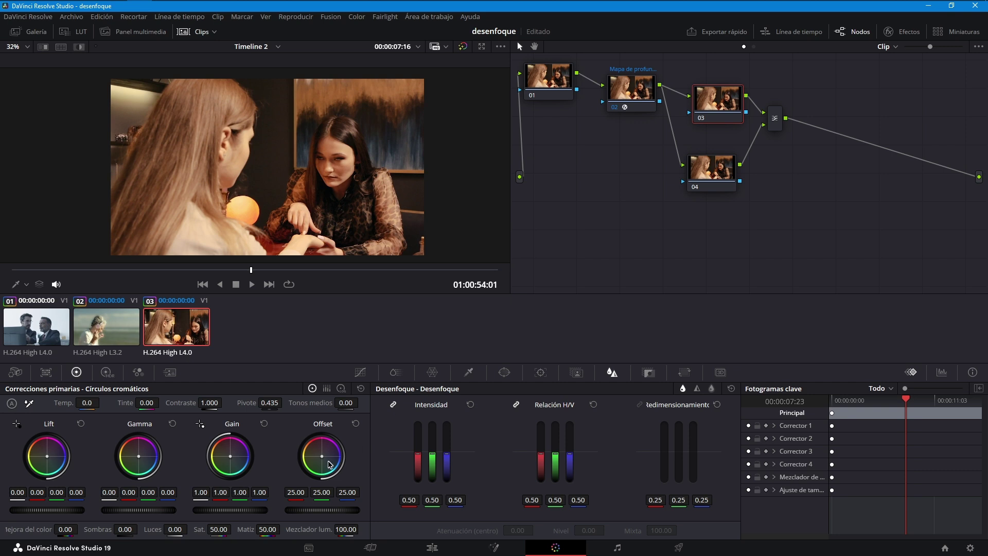
{"action": "left_click_drag", "start_coordinate": [330, 464], "coordinate": [344, 454]}
- Give node 04 a yellow Offset (31.34, 27.56, -22.11) and wire the depth map's key output into nodes 03 and 04
{"action": "left_click", "coordinate": [704, 187]}
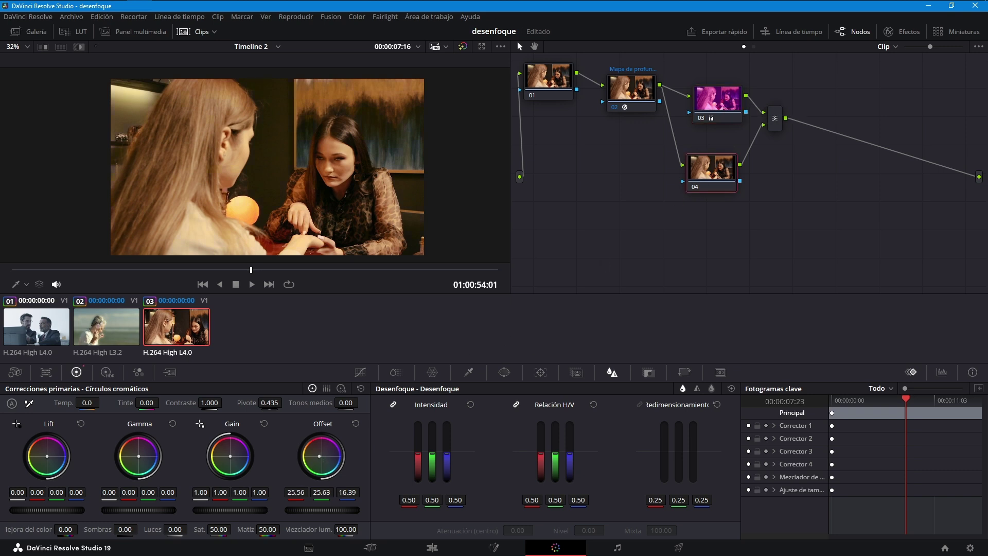
{"action": "left_click_drag", "start_coordinate": [322, 458], "coordinate": [309, 454]}
{"action": "mouse_move", "coordinate": [659, 101]}
{"action": "left_mouse_down"}
{"action": "mouse_move", "coordinate": [690, 116]}
{"action": "mouse_move", "coordinate": [666, 143]}
{"action": "mouse_move", "coordinate": [683, 181]}
{"action": "left_mouse_up"}
{"action": "left_click_drag", "start_coordinate": [722, 186], "coordinate": [734, 185]}
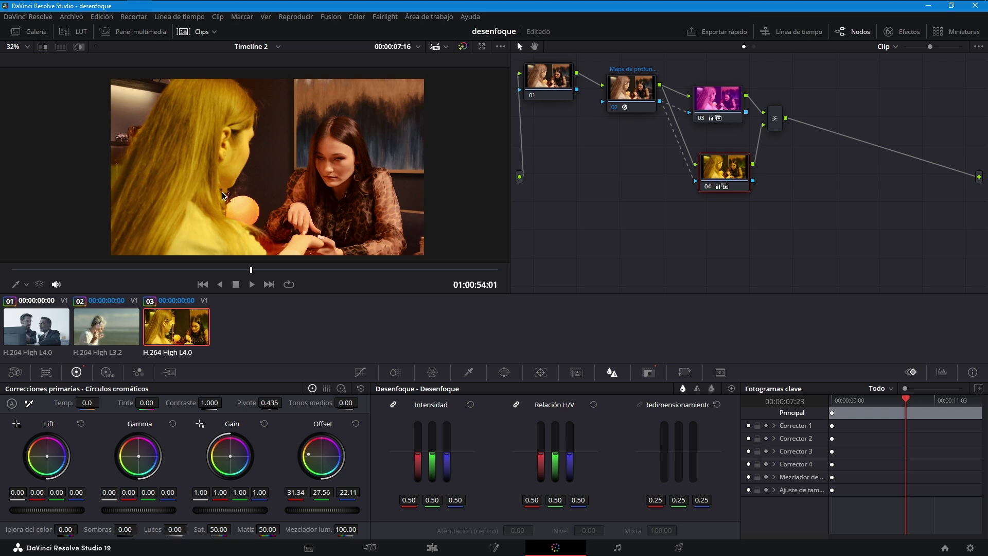
{"action": "left_click", "coordinate": [705, 103]}
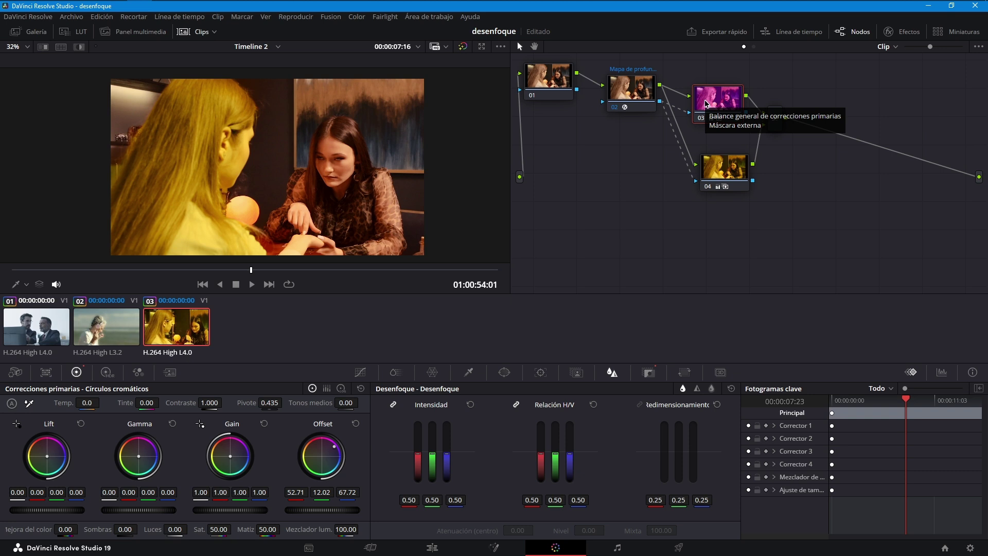
- Invert node 03's key in the Máscaras palette and spread the nodes around the mixer
{"action": "left_click", "coordinate": [647, 377]}
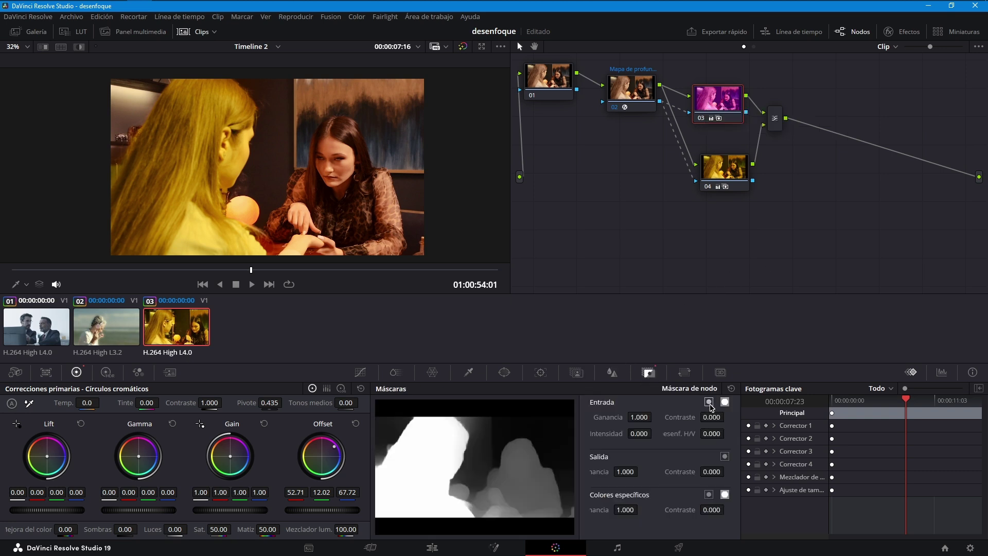
{"action": "left_click", "coordinate": [709, 402]}
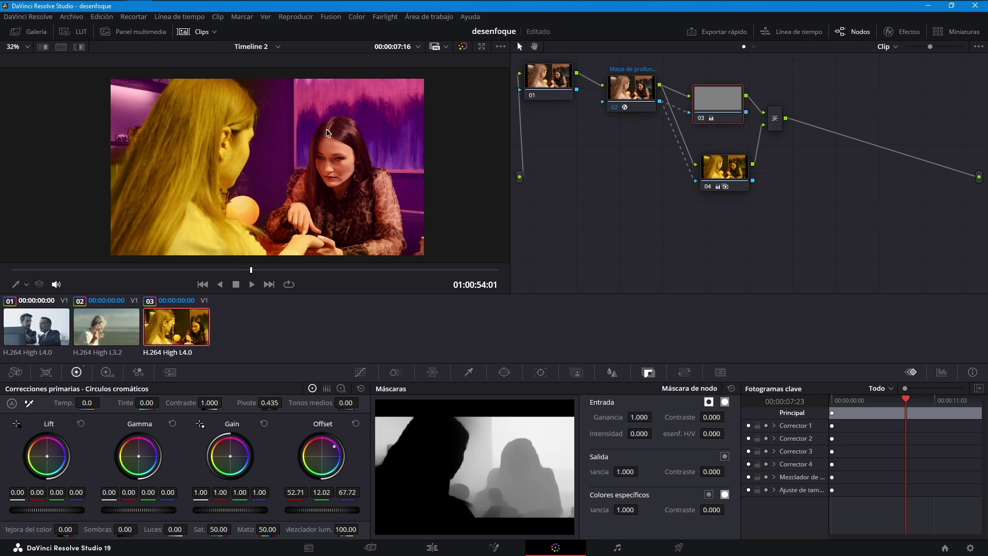
{"action": "left_click_drag", "start_coordinate": [726, 115], "coordinate": [817, 132]}
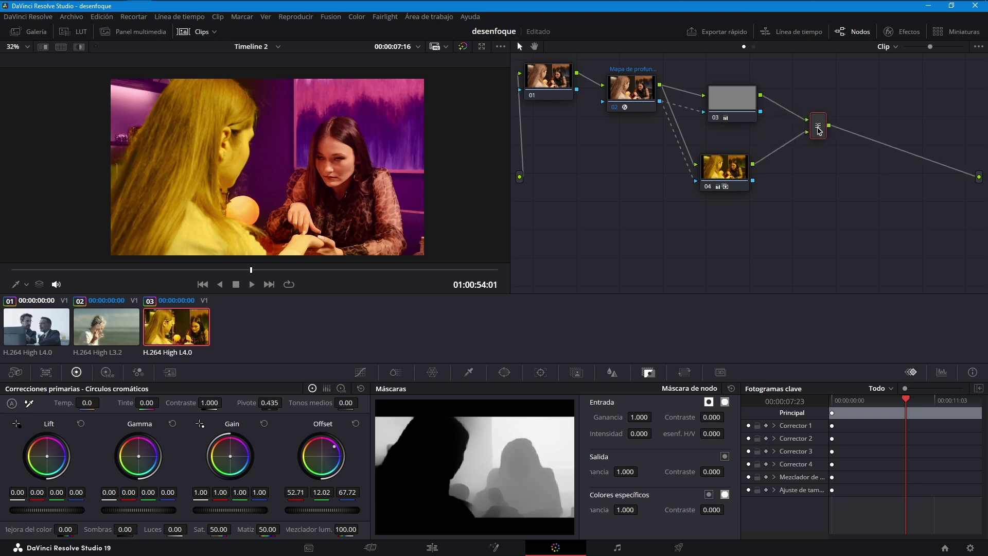
{"action": "left_click_drag", "start_coordinate": [739, 169], "coordinate": [738, 179]}
{"action": "left_click_drag", "start_coordinate": [728, 114], "coordinate": [723, 112]}
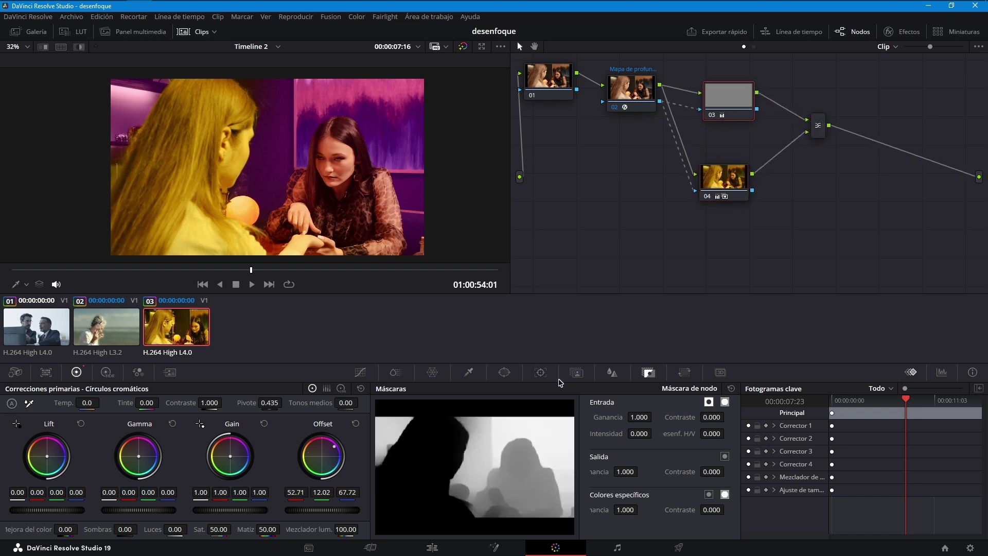
- Reset node 03's Offset to remove the magenta and set its Blur radius to 0.48
{"action": "left_click", "coordinate": [612, 373]}
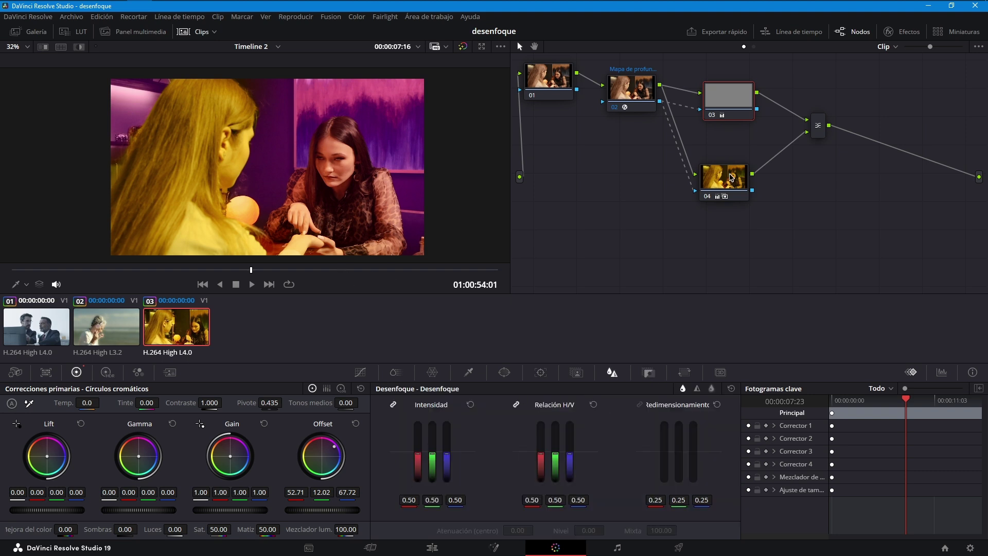
{"action": "left_click_drag", "start_coordinate": [741, 101], "coordinate": [746, 95]}
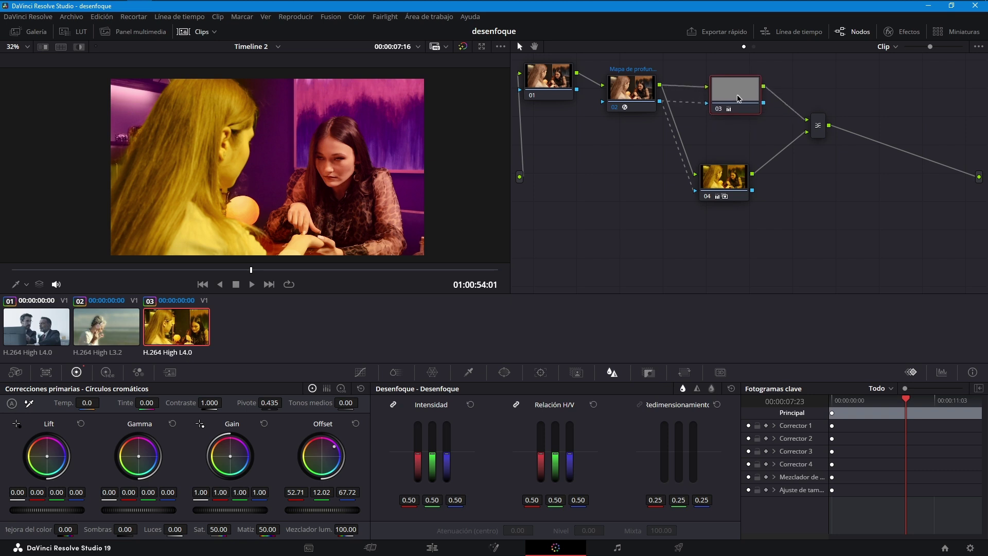
{"action": "left_click", "coordinate": [355, 423]}
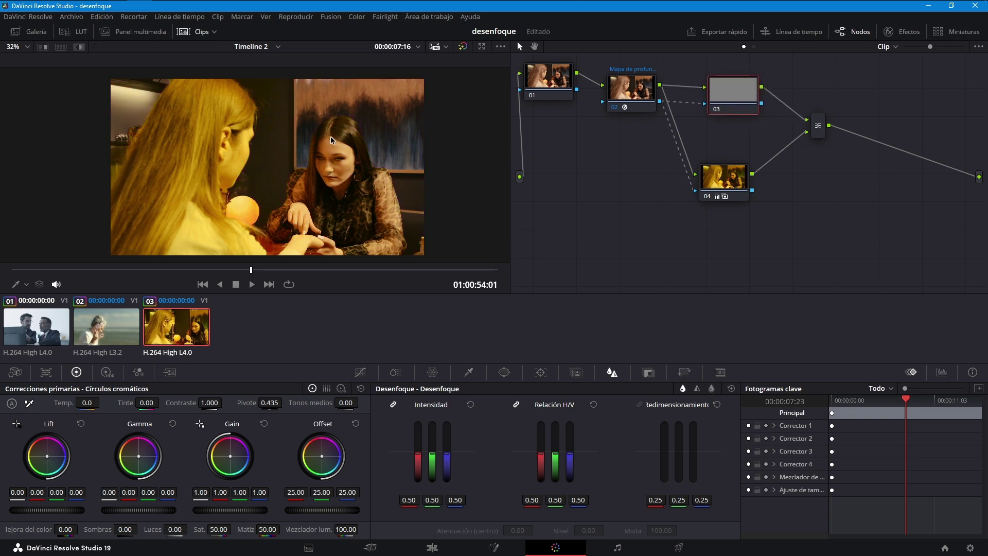
{"action": "mouse_move", "coordinate": [418, 455]}
{"action": "left_mouse_down"}
{"action": "mouse_move", "coordinate": [418, 423]}
{"action": "mouse_move", "coordinate": [418, 453]}
{"action": "left_mouse_up"}
- Give node 04 a blur with intensity 0.35 and an H/V ratio of 0.70
{"action": "left_click", "coordinate": [723, 177]}
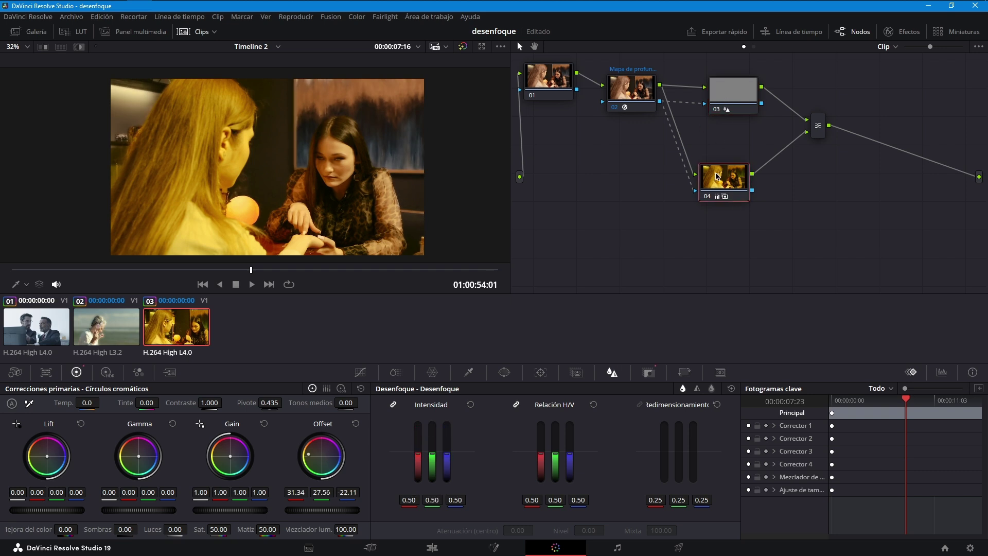
{"action": "left_click_drag", "start_coordinate": [451, 449], "coordinate": [451, 468]}
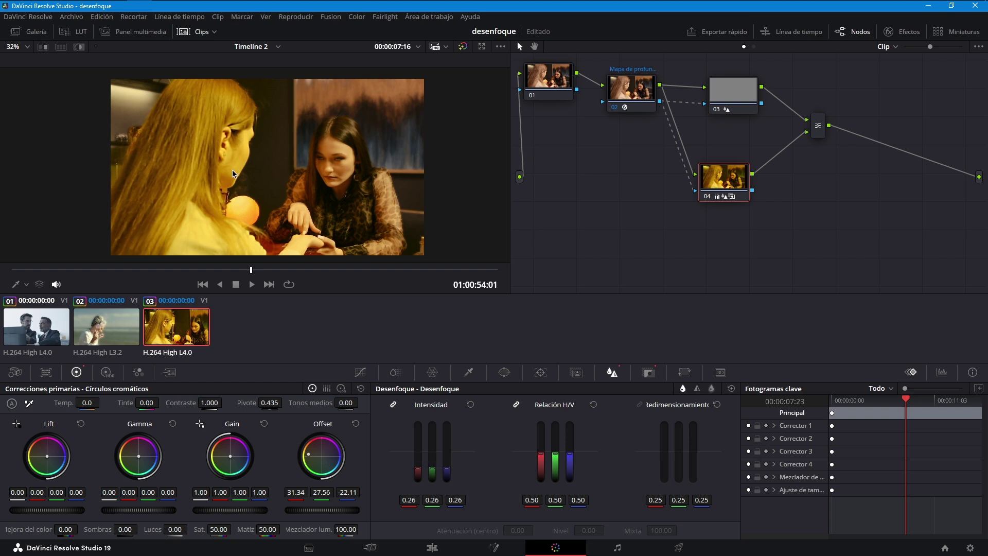
{"action": "mouse_move", "coordinate": [412, 474]}
{"action": "left_mouse_down"}
{"action": "mouse_move", "coordinate": [418, 423]}
{"action": "mouse_move", "coordinate": [418, 469]}
{"action": "left_mouse_up"}
{"action": "scroll", "coordinate": [204, 198], "scroll_direction": "up", "scroll_amount": 2}
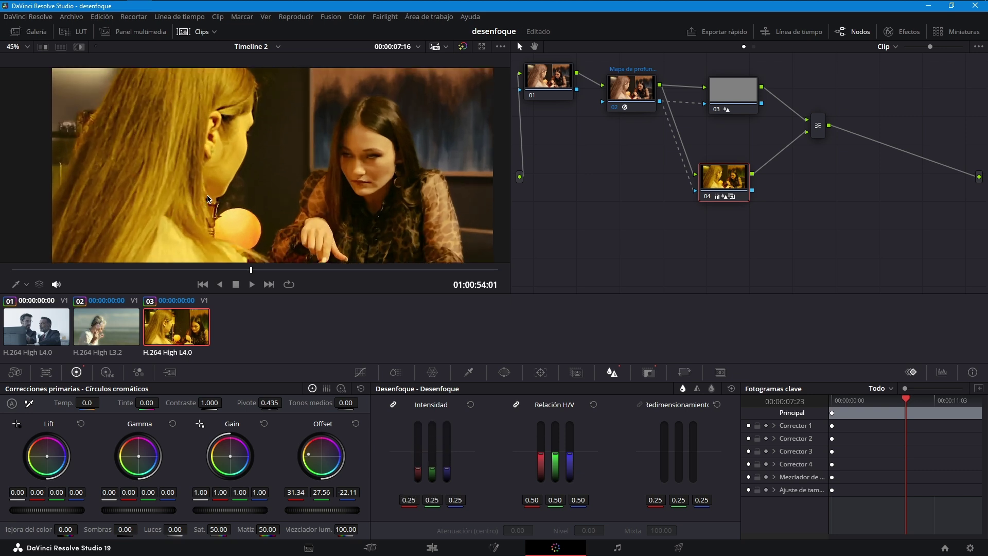
{"action": "left_click_drag", "start_coordinate": [418, 469], "coordinate": [417, 466]}
{"action": "left_click_drag", "start_coordinate": [541, 453], "coordinate": [541, 451]}
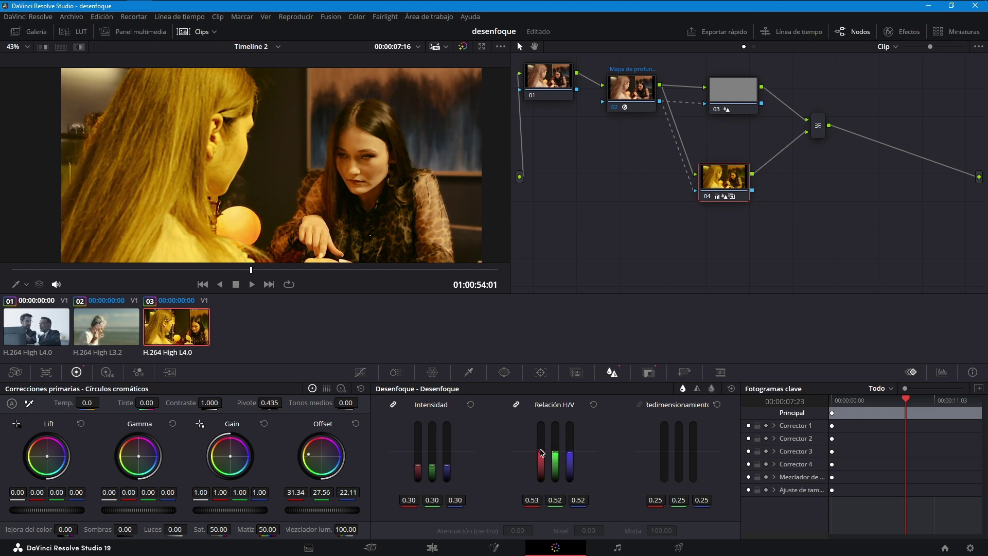
{"action": "mouse_move", "coordinate": [420, 469]}
{"action": "left_mouse_down"}
{"action": "mouse_move", "coordinate": [418, 456]}
{"action": "mouse_move", "coordinate": [418, 464]}
{"action": "left_mouse_up"}
{"action": "left_click_drag", "start_coordinate": [540, 451], "coordinate": [540, 443]}
- Strengthen node 03's background blur to 0.79 and lower its H/V ratio to 0.40
{"action": "left_click", "coordinate": [722, 96]}
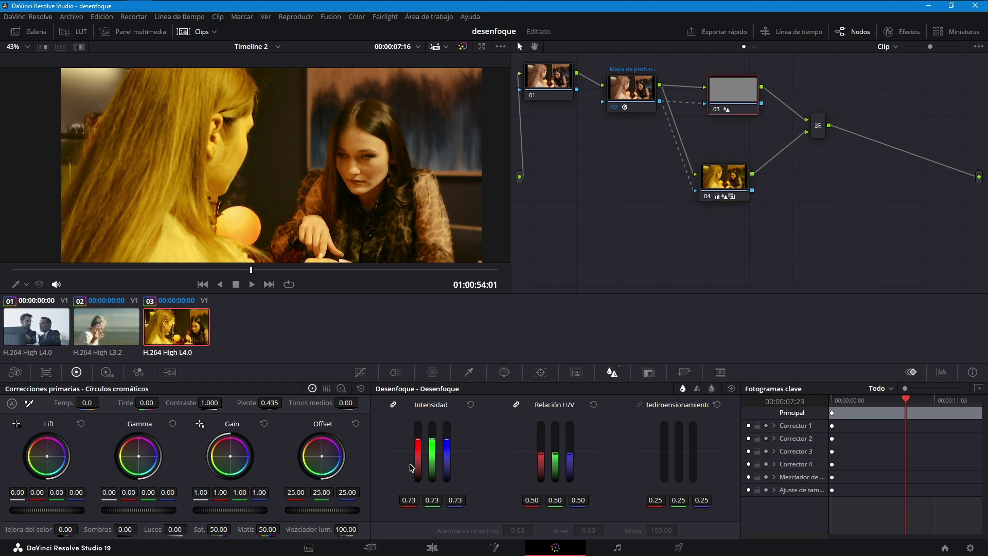
{"action": "left_click_drag", "start_coordinate": [418, 437], "coordinate": [418, 435]}
{"action": "left_click_drag", "start_coordinate": [532, 453], "coordinate": [531, 459]}
- Tint node 03's Offset bluish, save the project, and drop node 04's Lift to -0.08
{"action": "mouse_move", "coordinate": [90, 410]}
{"action": "left_mouse_down"}
{"action": "mouse_move", "coordinate": [118, 410]}
{"action": "mouse_move", "coordinate": [103, 402]}
{"action": "left_mouse_up"}
{"action": "scroll", "coordinate": [296, 163], "scroll_direction": "down", "scroll_amount": 1}
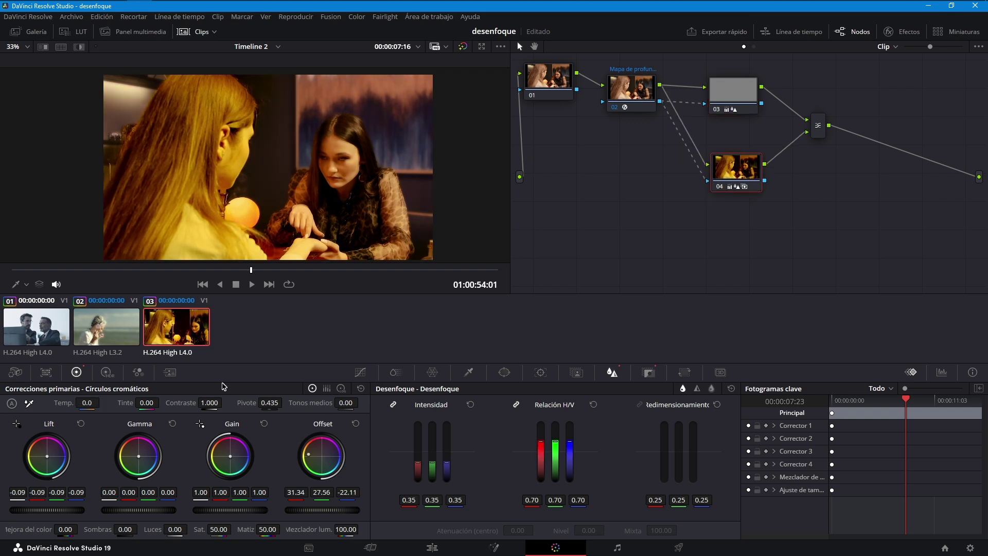
{"action": "key", "text": "ctrl+s"}
{"action": "left_click_drag", "start_coordinate": [54, 510], "coordinate": [24, 512]}
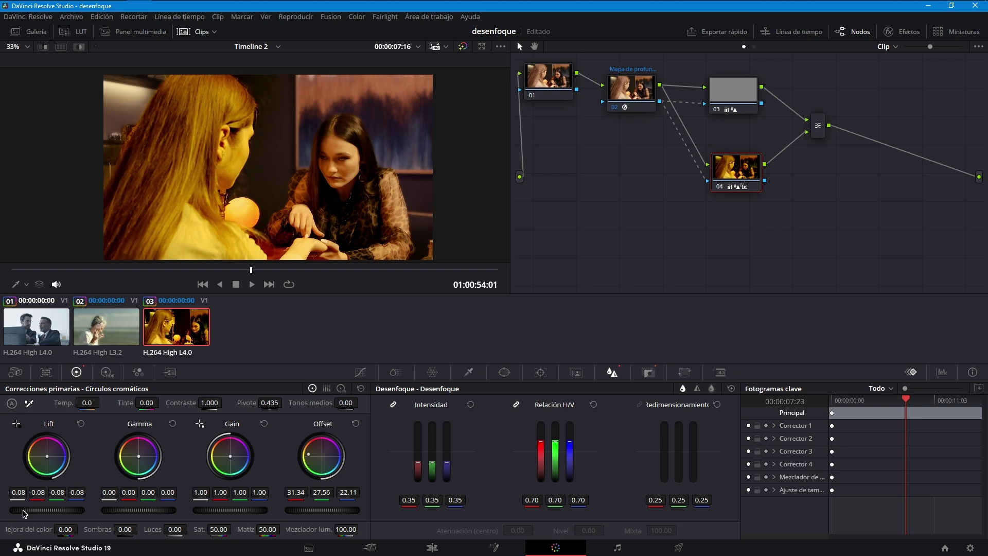